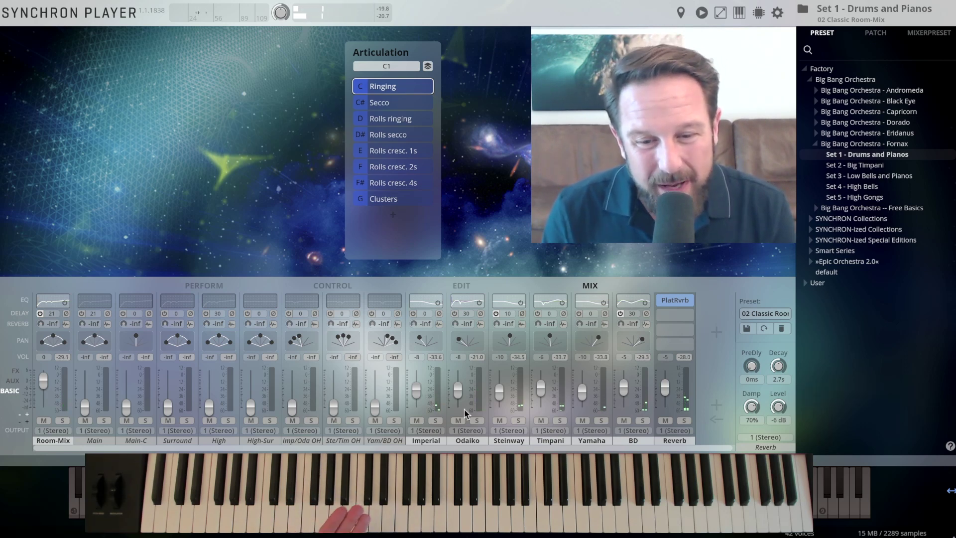
# Nudge the Imperial and Timpani channel volume faders up slightly.
pyautogui.moveTo(417, 399); pyautogui.dragTo(417, 396)
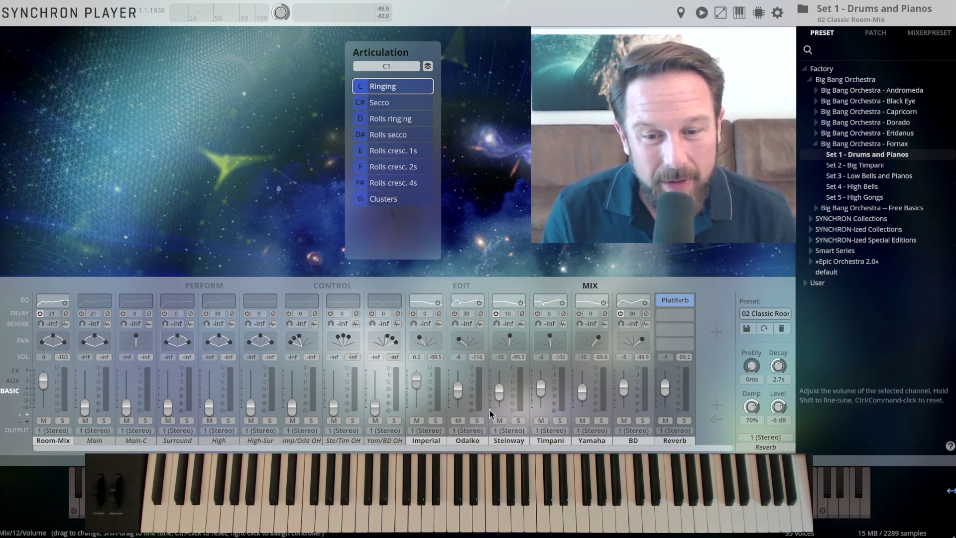
pyautogui.moveTo(542, 393); pyautogui.dragTo(543, 390)
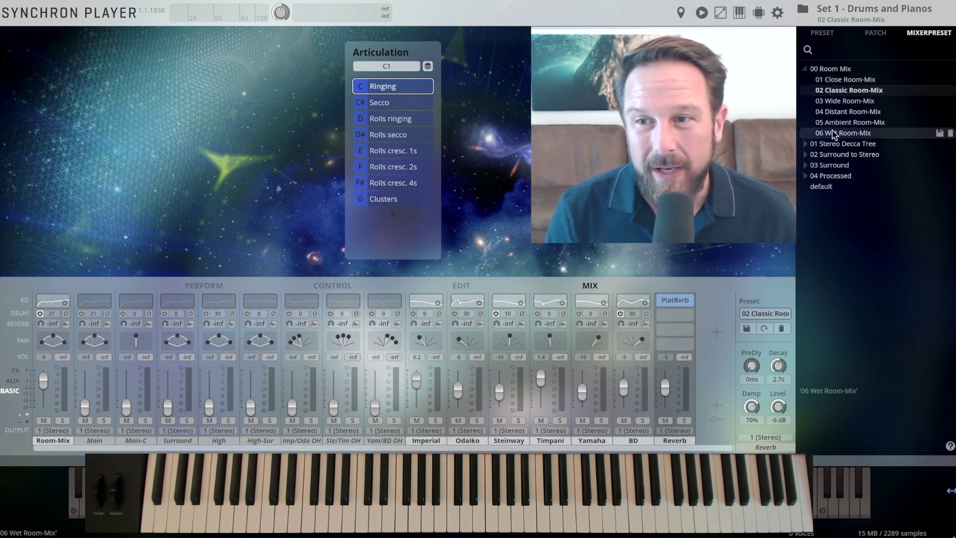
# Load the 02 Classic Sur to Stereo preset from the 02 Surround to Stereo group.
pyautogui.click(807, 154)
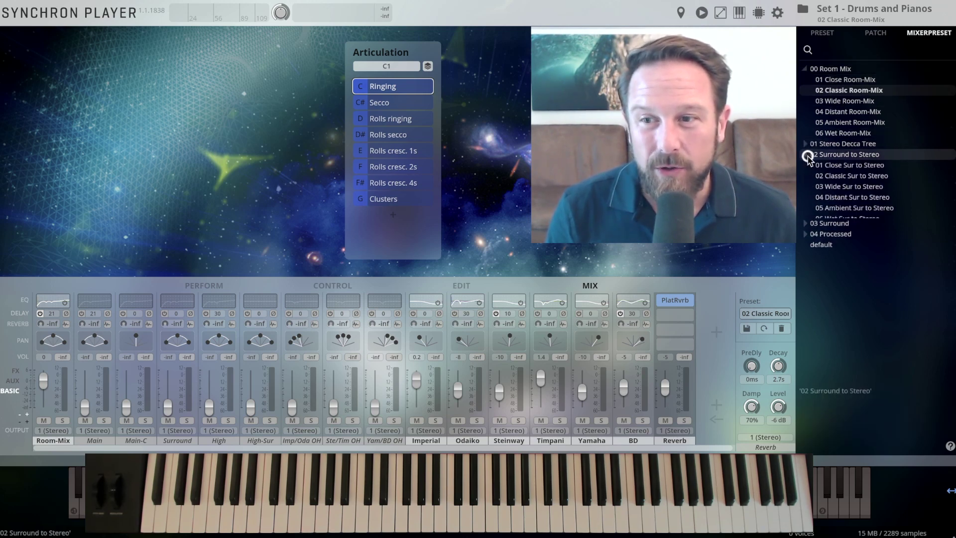
pyautogui.click(837, 176)
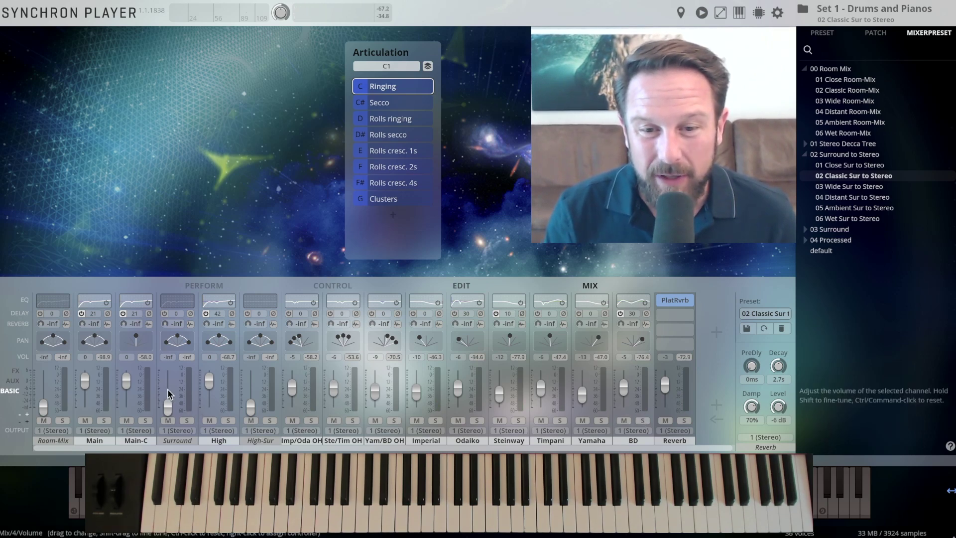
# Inspect the Odaiko channel's EQ curve in the Equalizer, then close it.
pyautogui.click(463, 300)
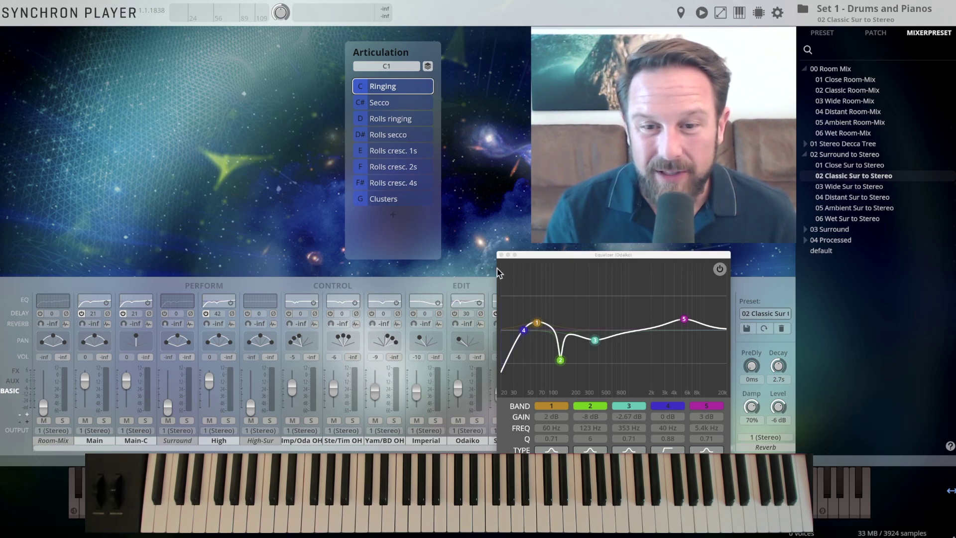
pyautogui.click(501, 255)
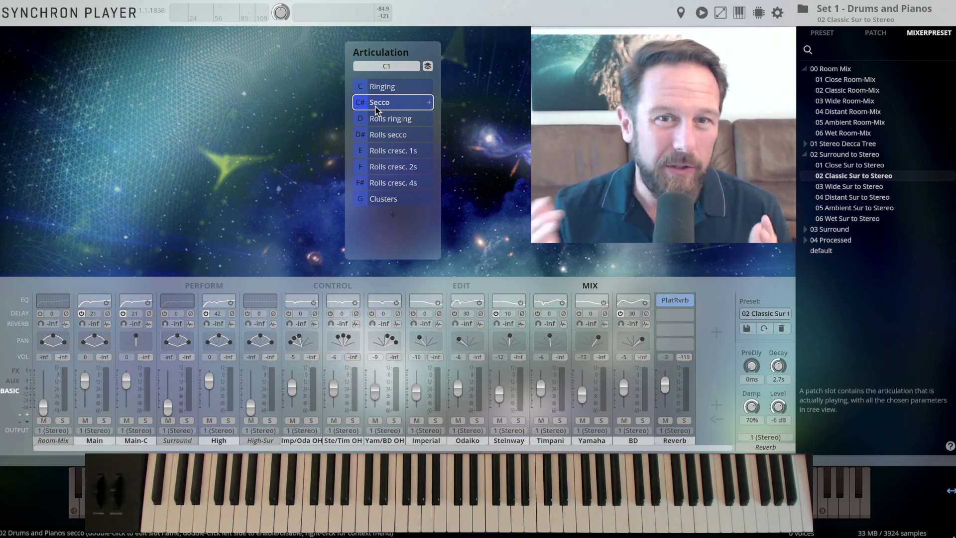
# Turn on time stretching for the Secco slot with a Dst BPM of 206.9.
pyautogui.click(461, 286)
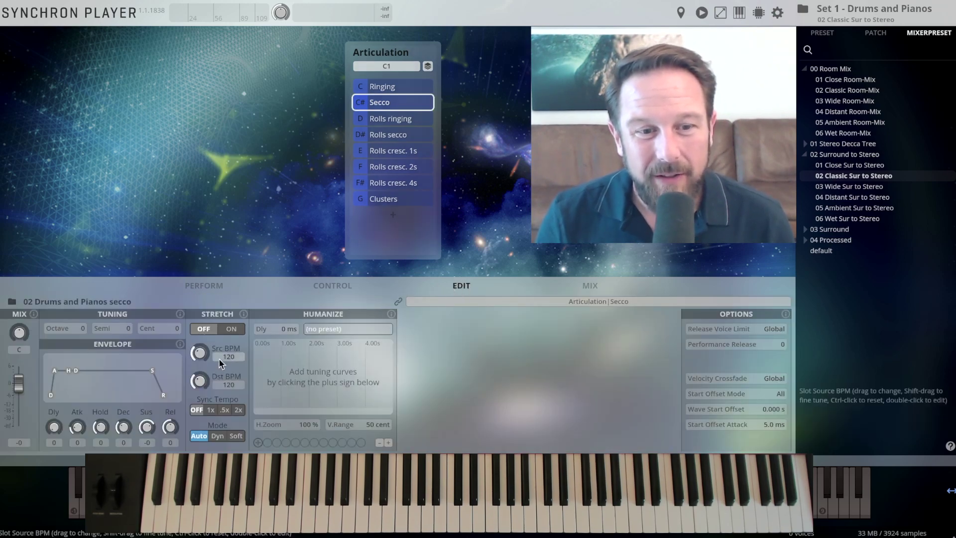
pyautogui.click(232, 330)
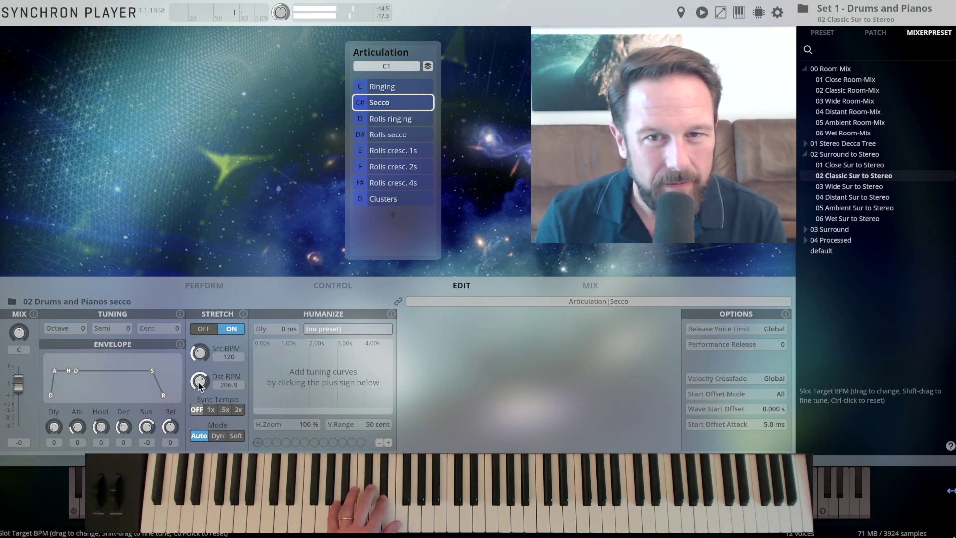
pyautogui.click(590, 285)
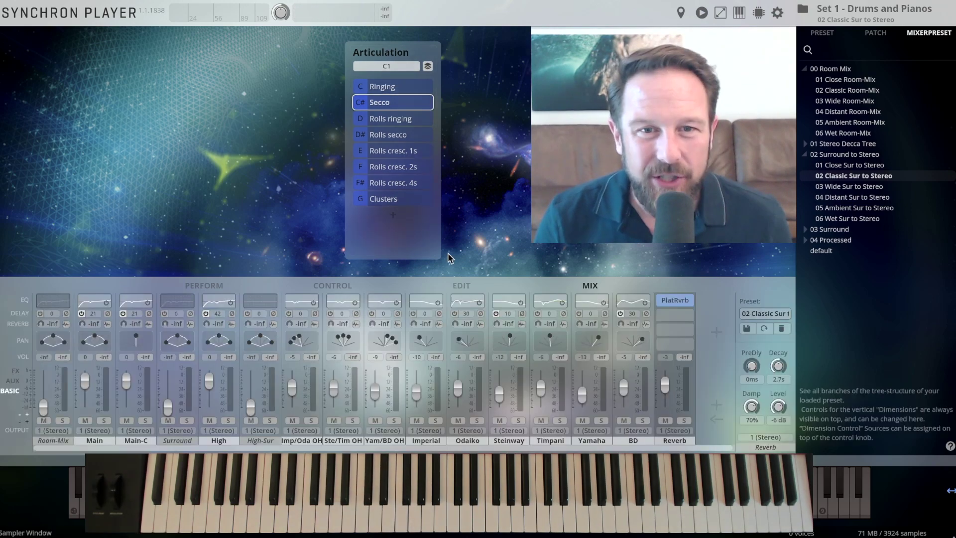
# Play the Rolls ringing articulation, then make Rolls secco (D#) active.
pyautogui.click(382, 118)
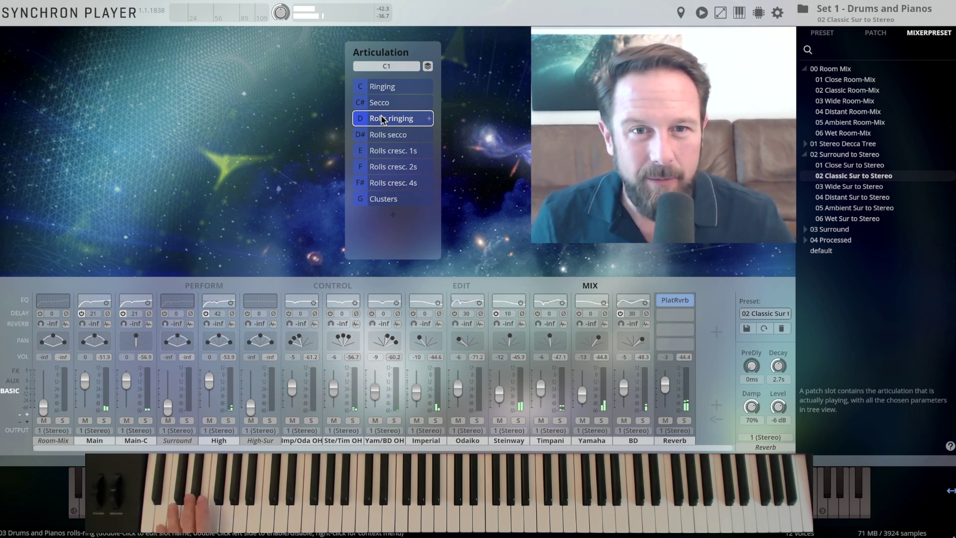
pyautogui.click(386, 136)
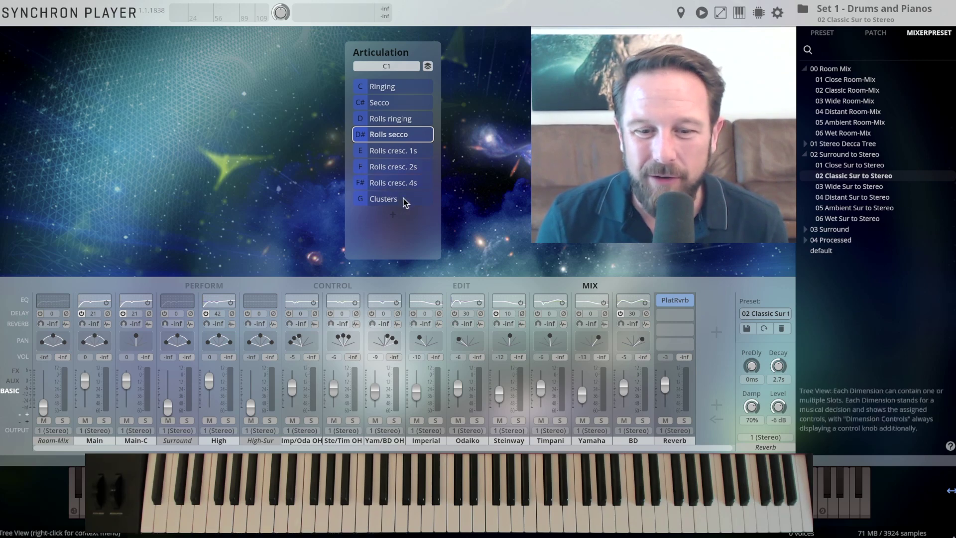
# Audition the 01 Delayed Piano Attack processed mix, then load 02 Interesting with Ringing articulation.
pyautogui.click(814, 241)
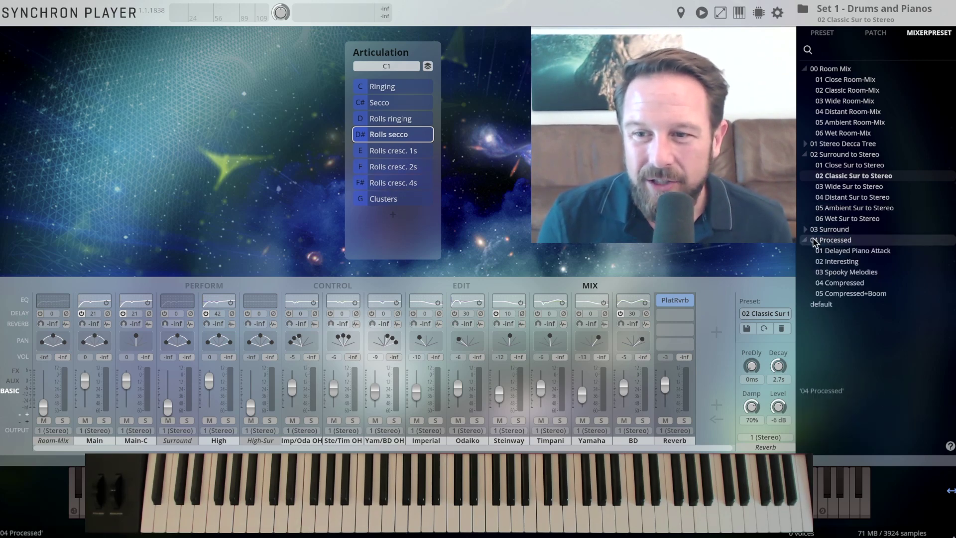
pyautogui.doubleClick(843, 252)
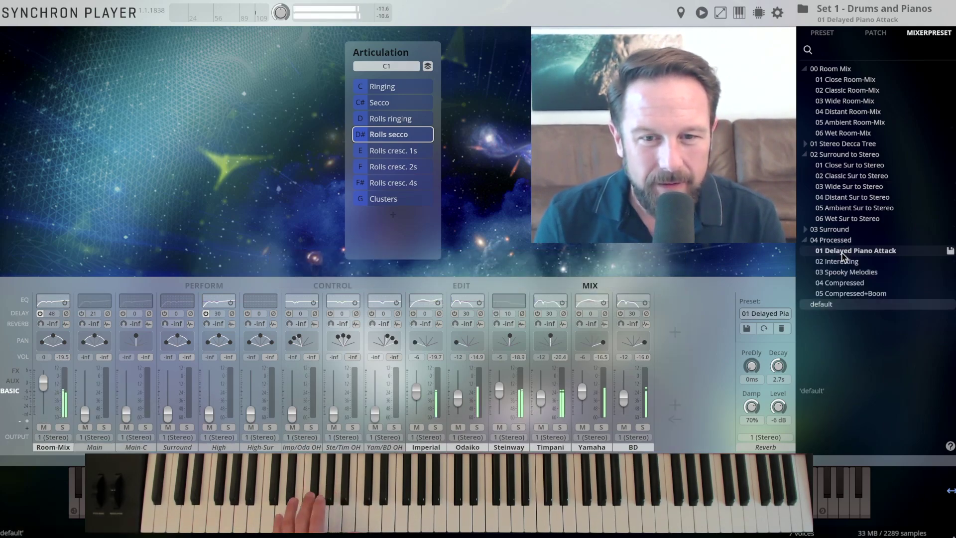
pyautogui.click(387, 88)
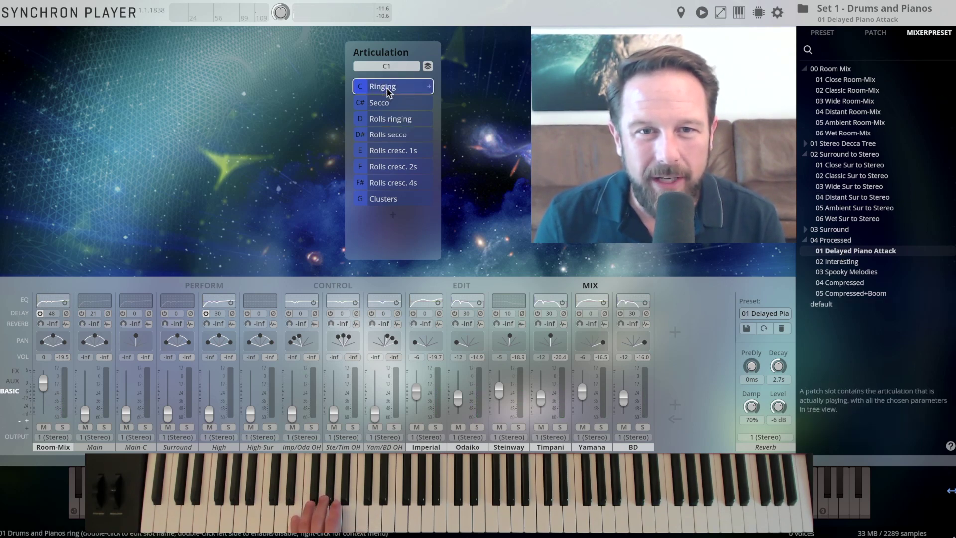
pyautogui.doubleClick(836, 262)
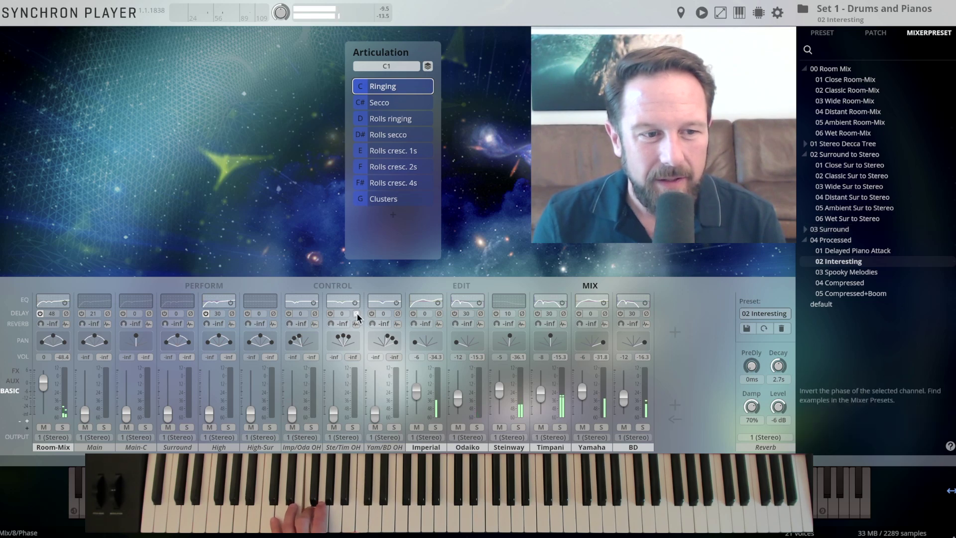
# Review the Timpani insert effect choices, then load the 03 Spooky Melodies preset.
pyautogui.click(12, 374)
pyautogui.click(551, 344)
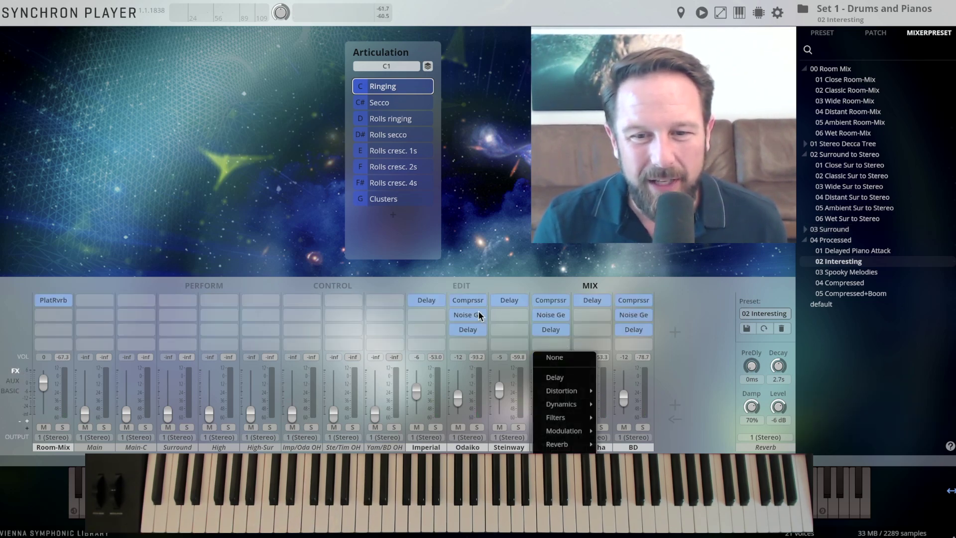
pyautogui.click(518, 329)
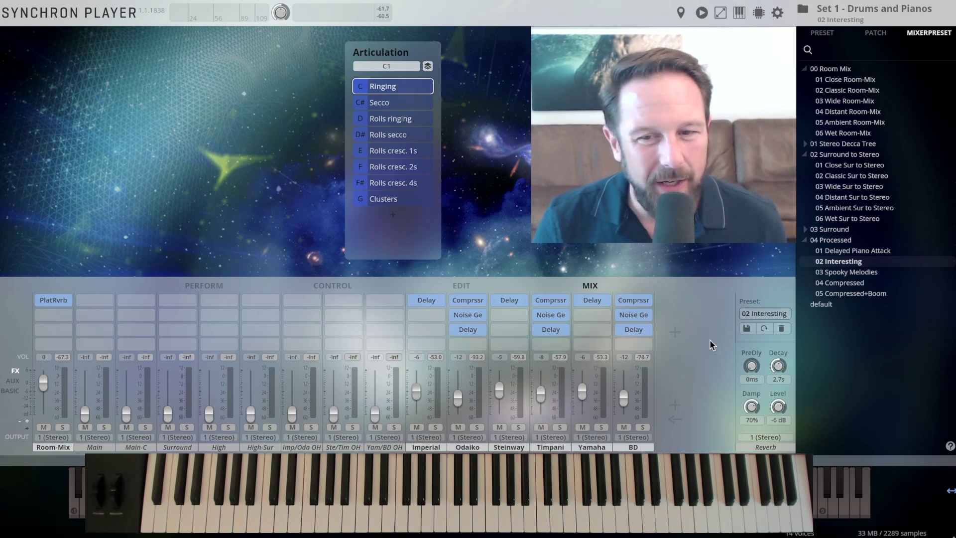
pyautogui.click(10, 390)
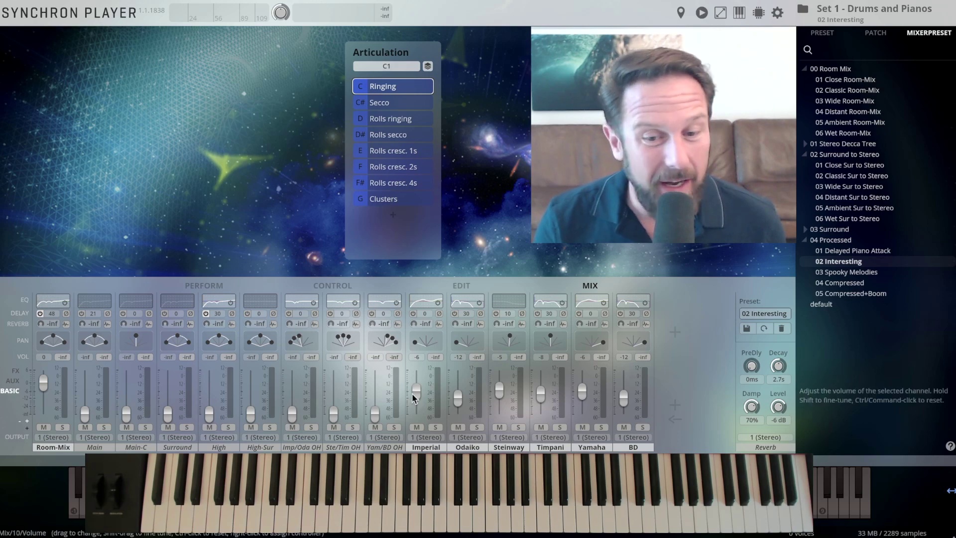
pyautogui.click(840, 273)
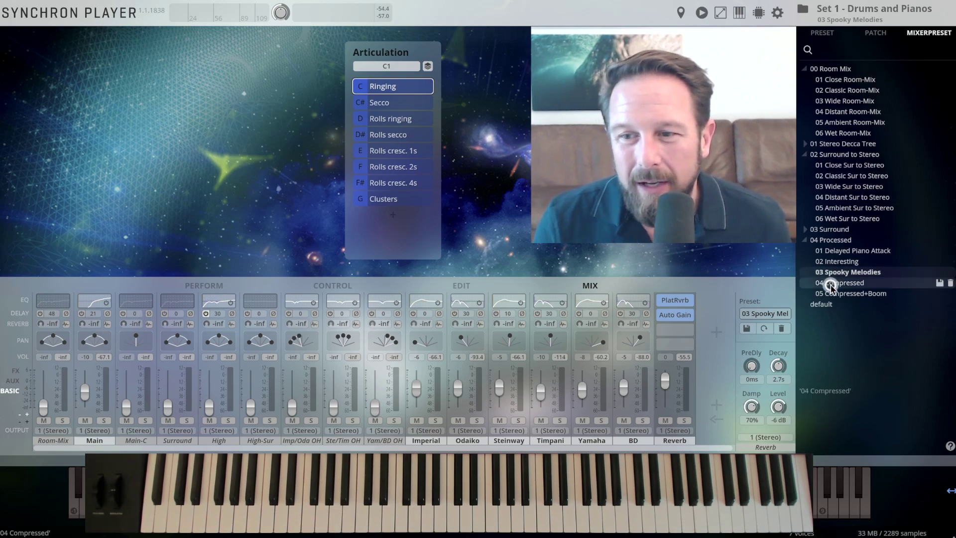
# Audition 04 Compressed and 05 Compressed+Boom, then load 03 Wide Decca Tree.
pyautogui.doubleClick(830, 284)
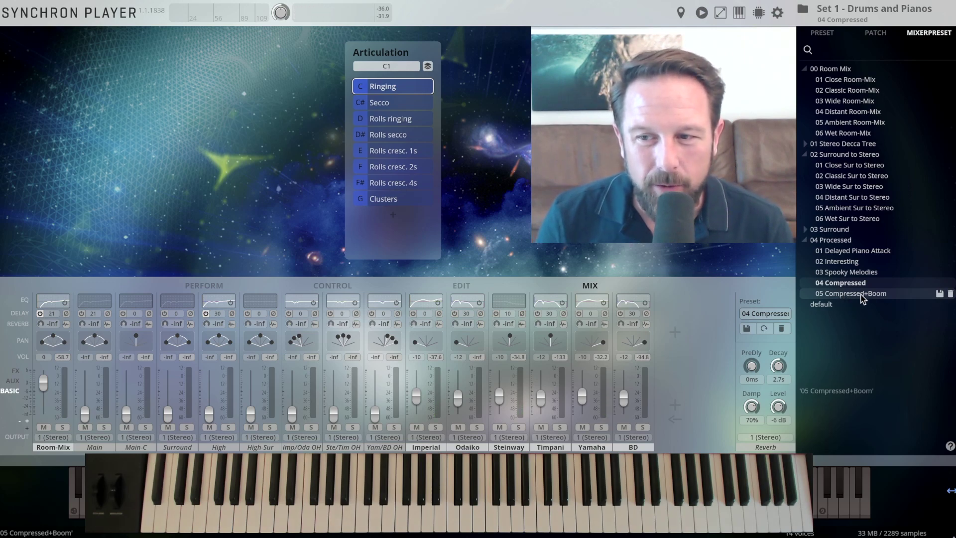
pyautogui.doubleClick(862, 295)
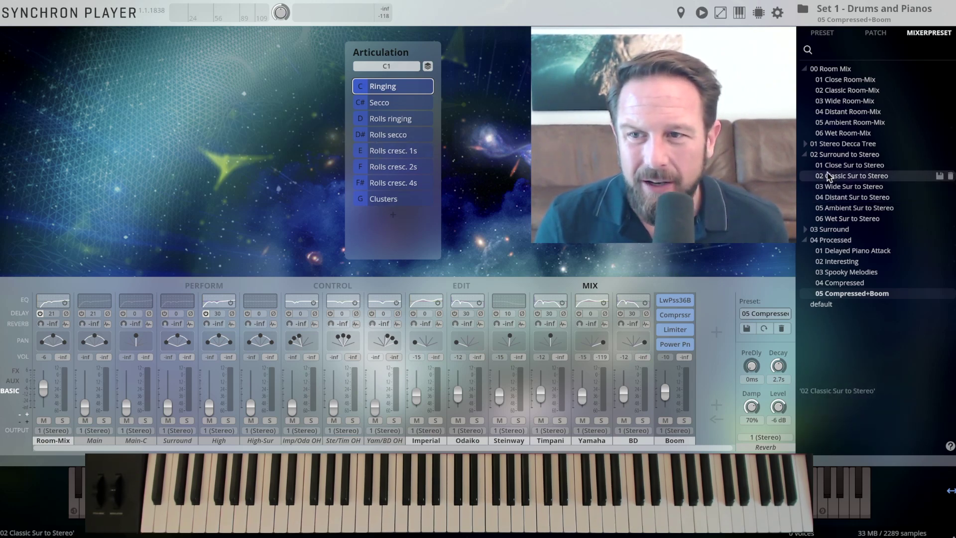
pyautogui.click(805, 144)
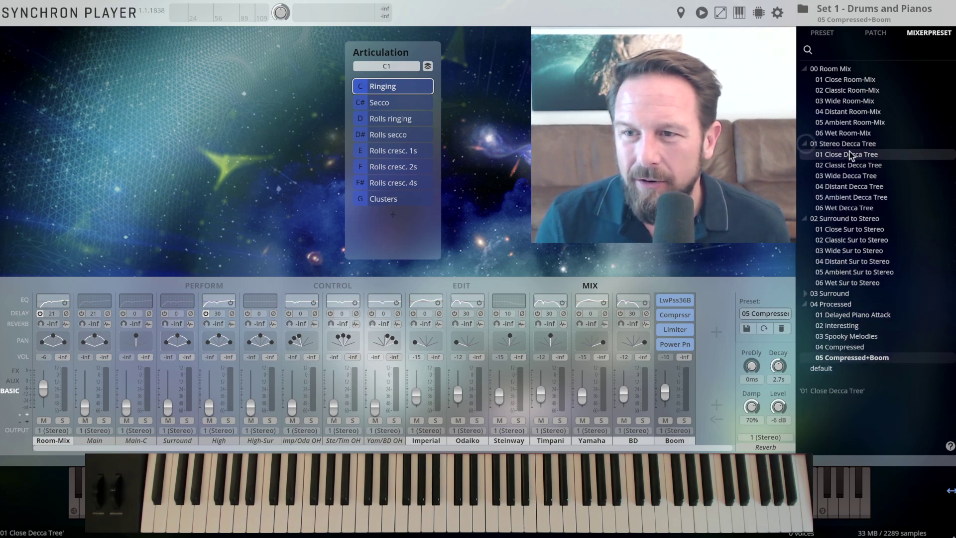
pyautogui.click(836, 175)
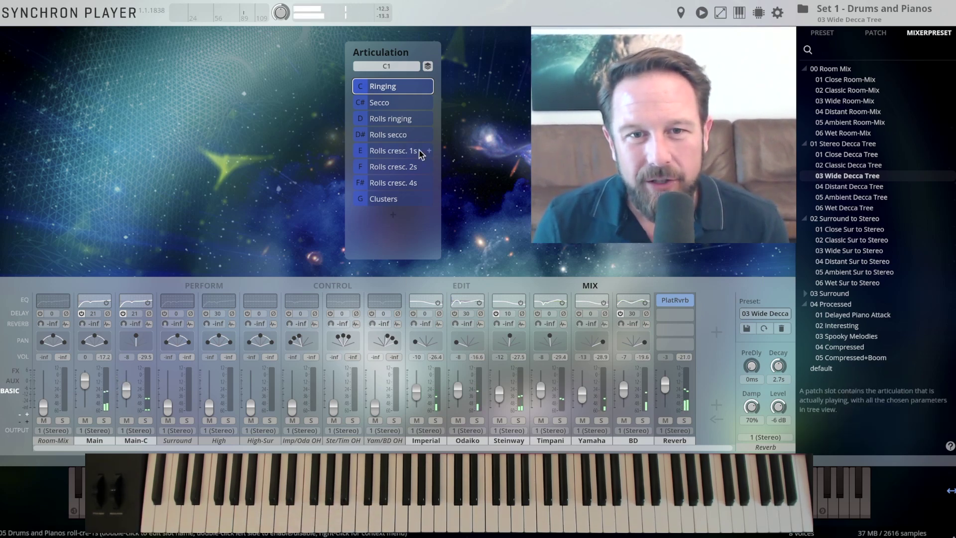
# Select the Rolls cresc. 1s articulation from the slot list.
pyautogui.click(394, 151)
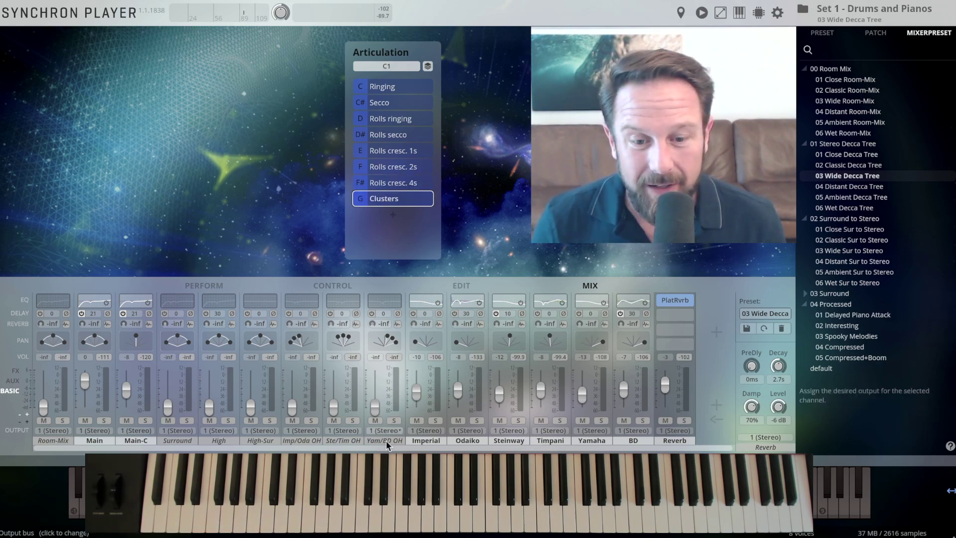
# Show the Key Info panel and move it over the mixer.
pyautogui.click(739, 13)
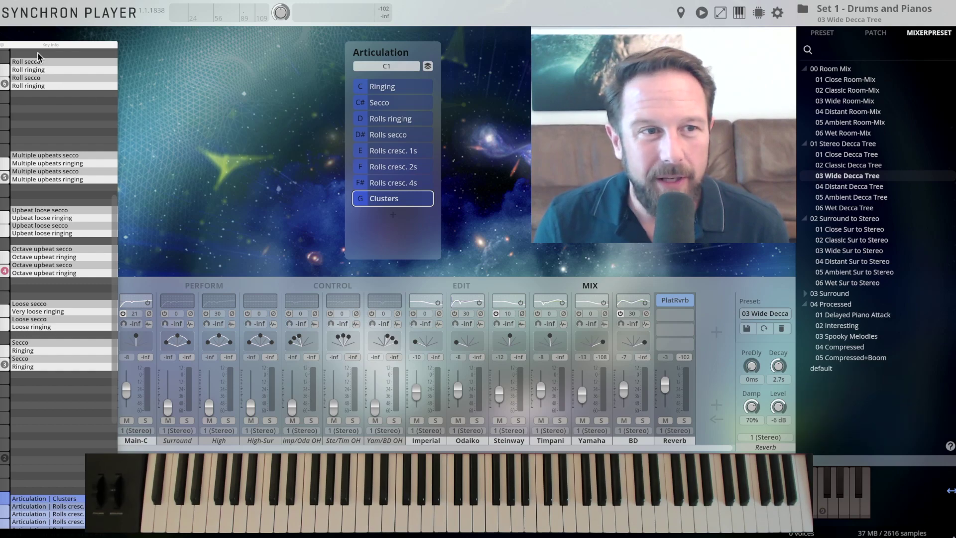
pyautogui.moveTo(26, 47); pyautogui.dragTo(68, 33)
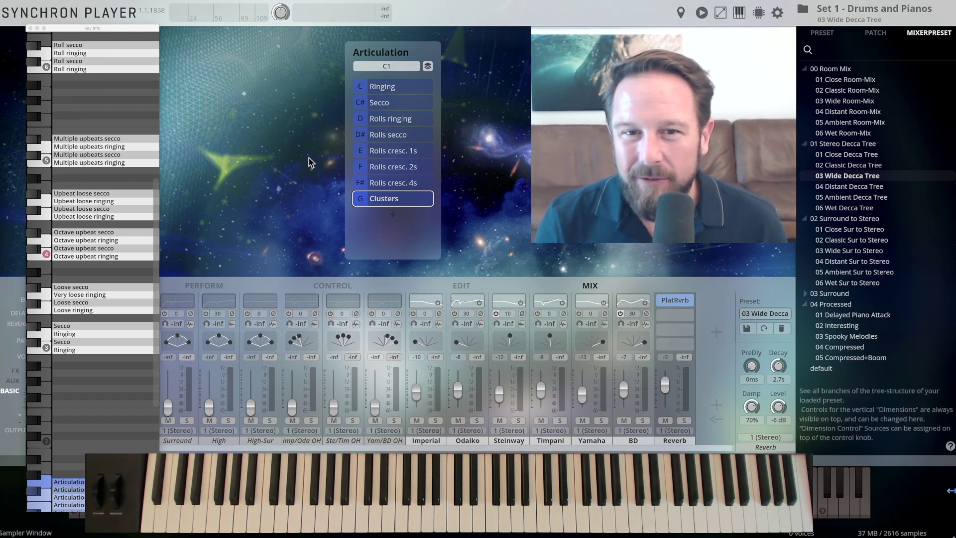
# Close the Key Info panel, load the Fornax Set 2 - Big Timpani preset and select the Hard beater.
pyautogui.click(823, 34)
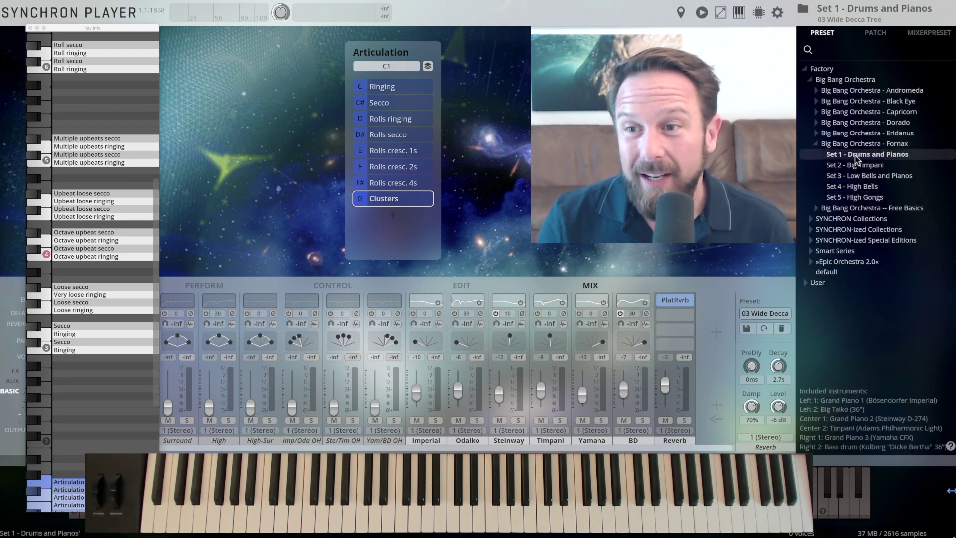
pyautogui.click(30, 29)
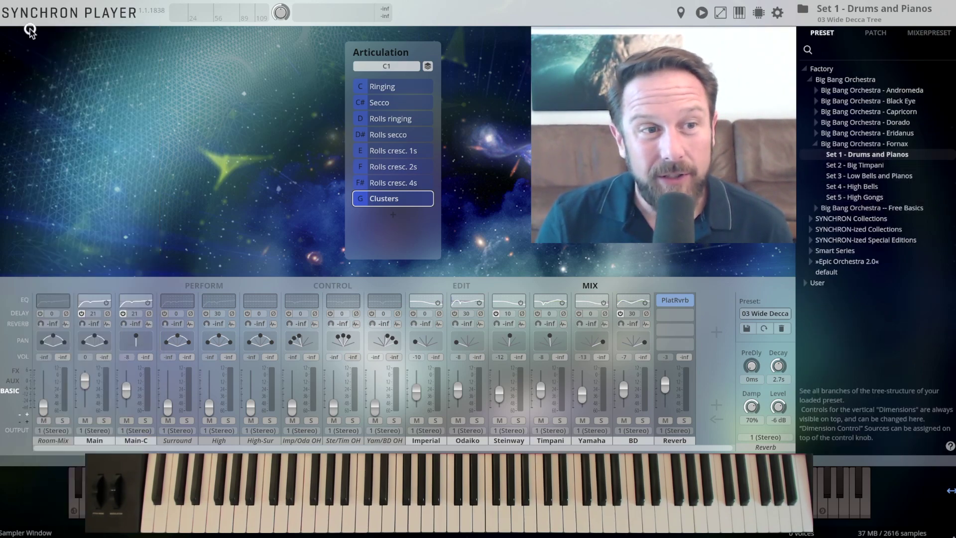
pyautogui.doubleClick(867, 170)
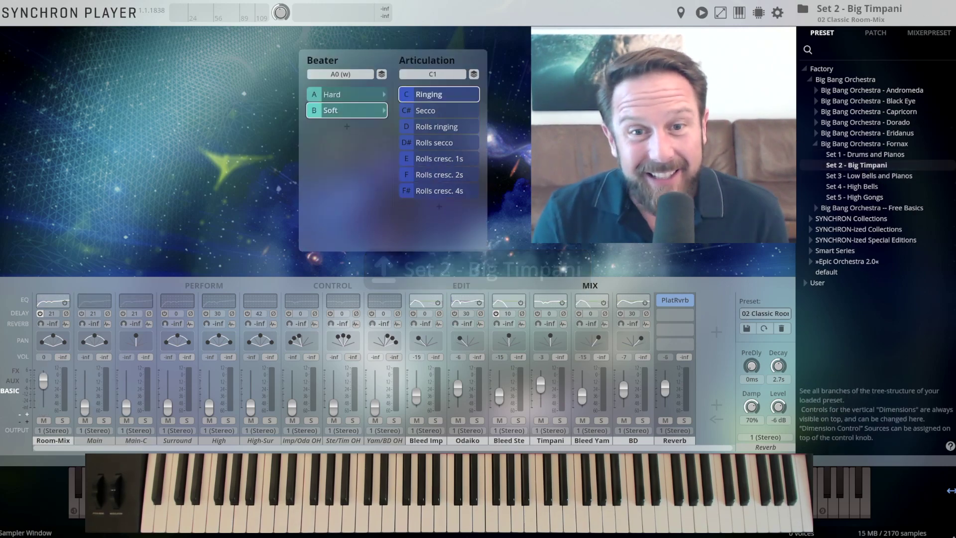
pyautogui.click(335, 99)
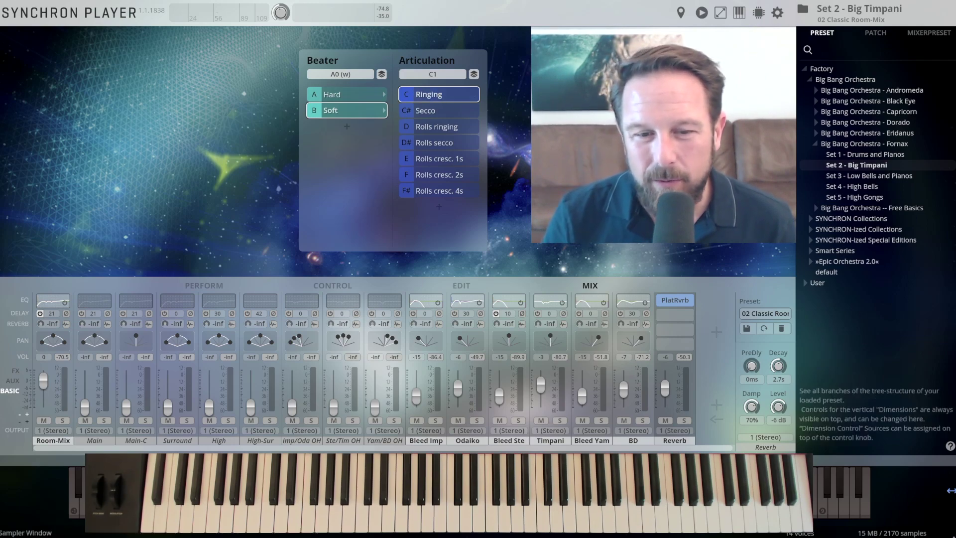
# Load the 02 Classic Sur to Stereo mixer preset from the Surround to Stereo group.
pyautogui.click(922, 33)
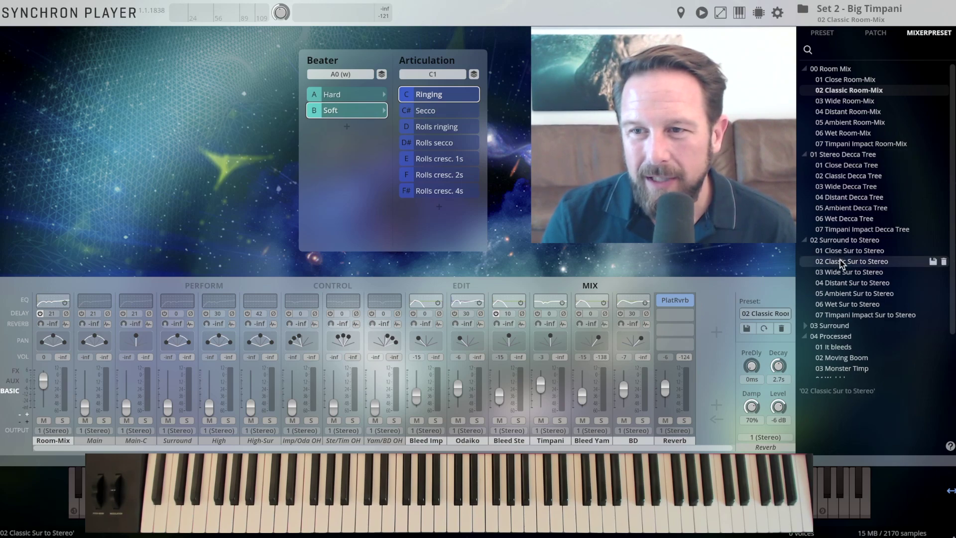
pyautogui.doubleClick(855, 263)
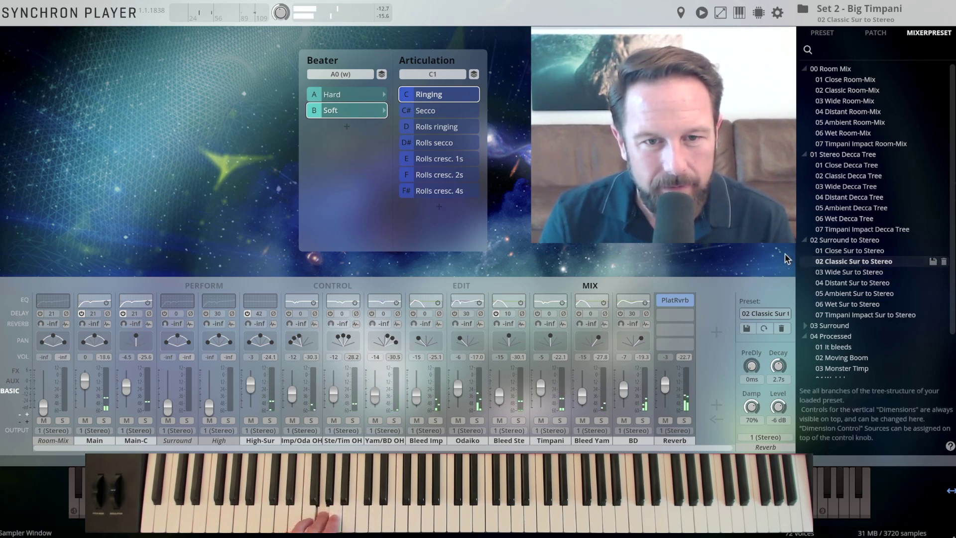
# Solo and unsolo the Bleed Imp, Bleed Ste and Bleed Yam channels in turn, then list the 04 Processed presets.
pyautogui.click(437, 422)
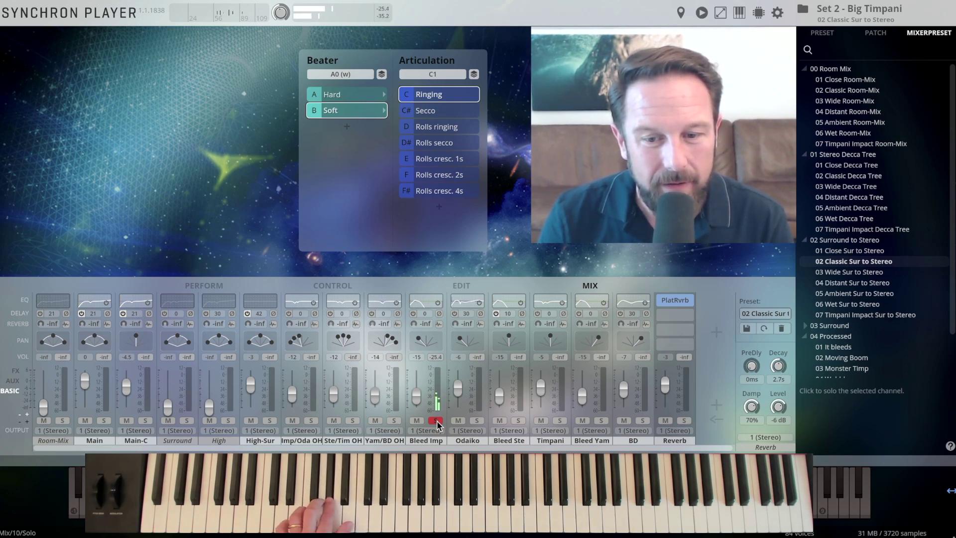
pyautogui.click(437, 421)
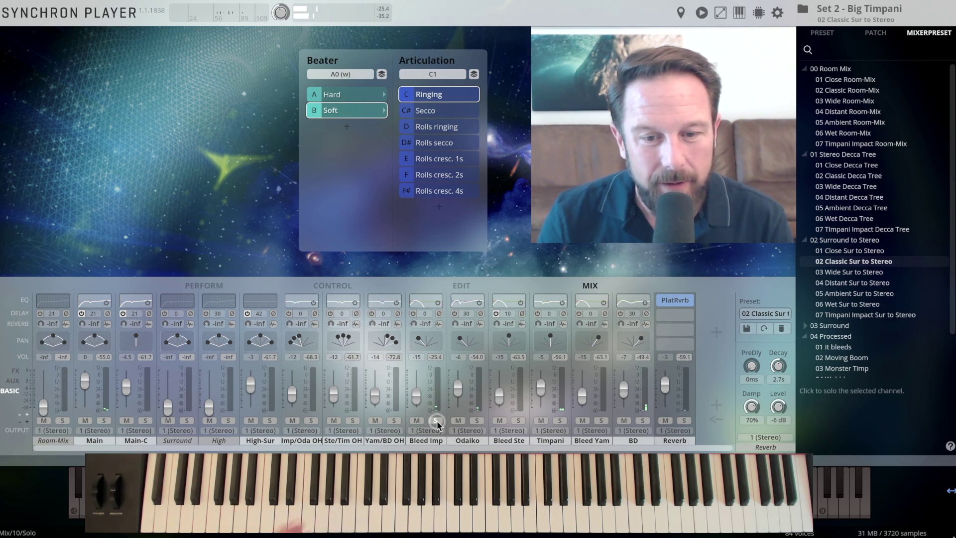
pyautogui.click(518, 421)
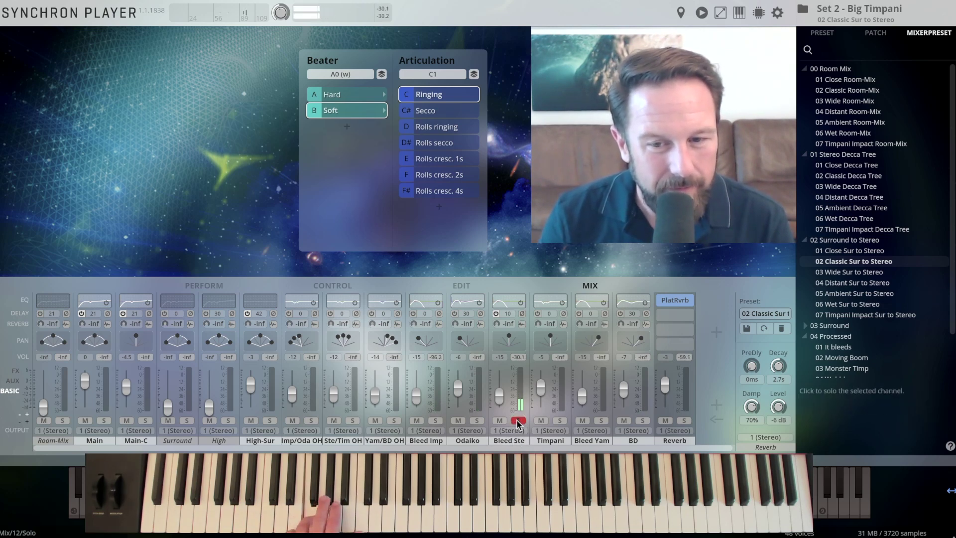
pyautogui.click(519, 421)
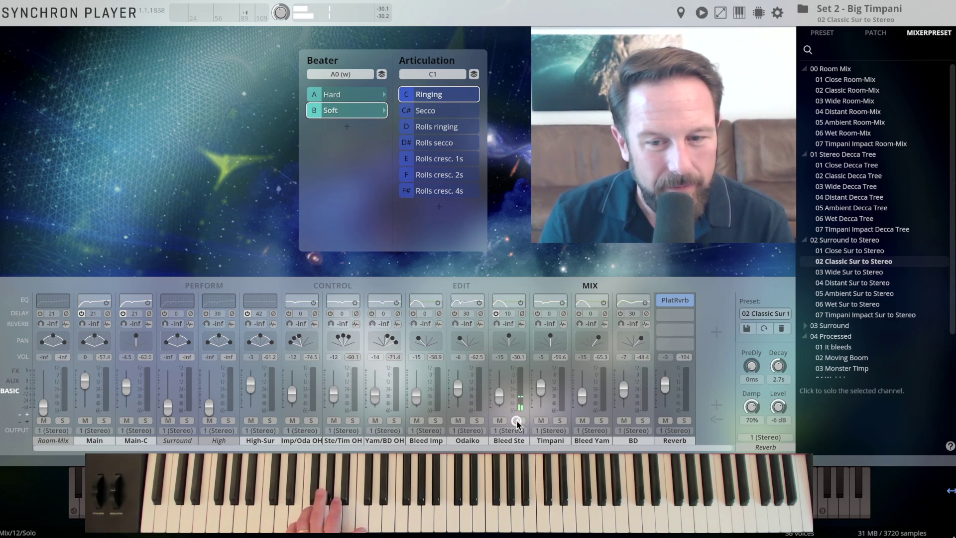
pyautogui.click(602, 422)
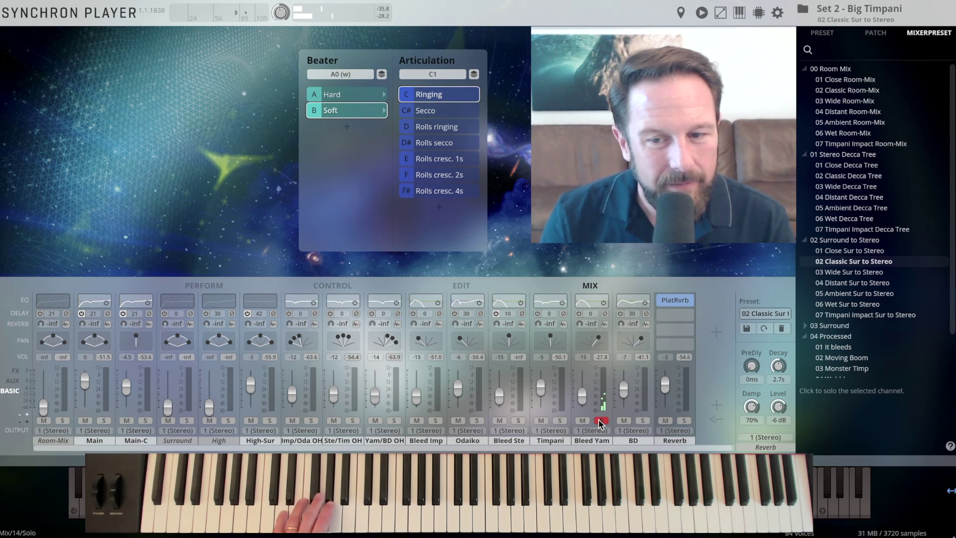
pyautogui.click(601, 421)
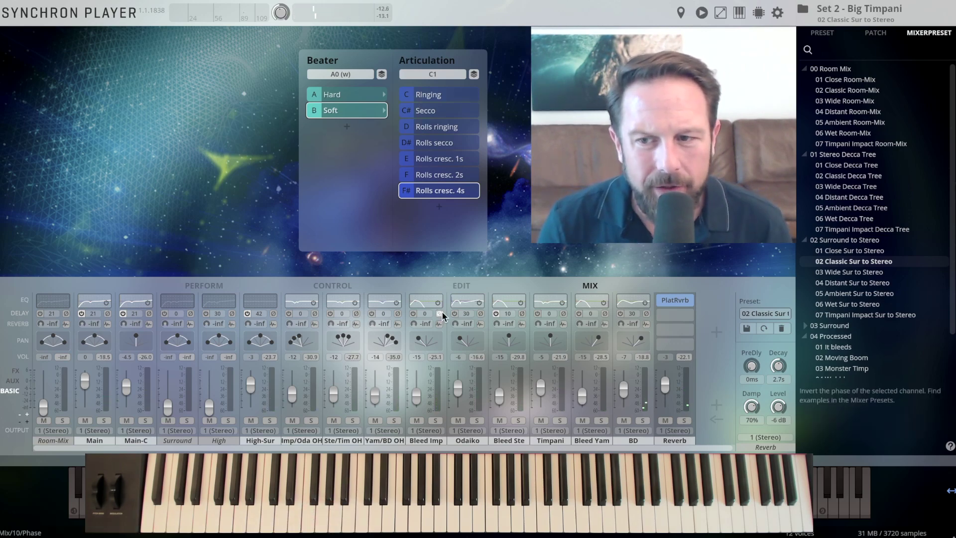
pyautogui.scroll(-2, 864, 319)
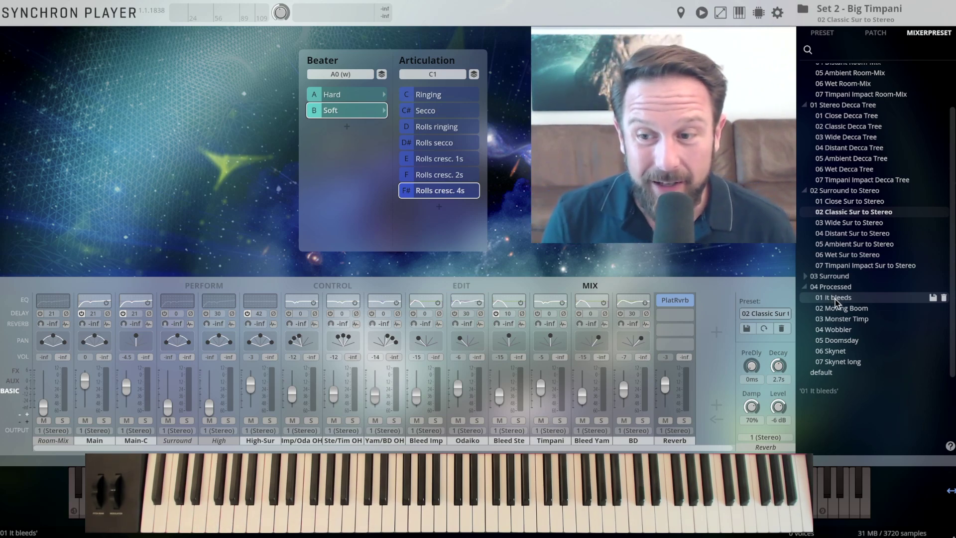
# Load the 01 It bleeds preset from the 04 Processed mixer preset folder.
pyautogui.doubleClick(835, 299)
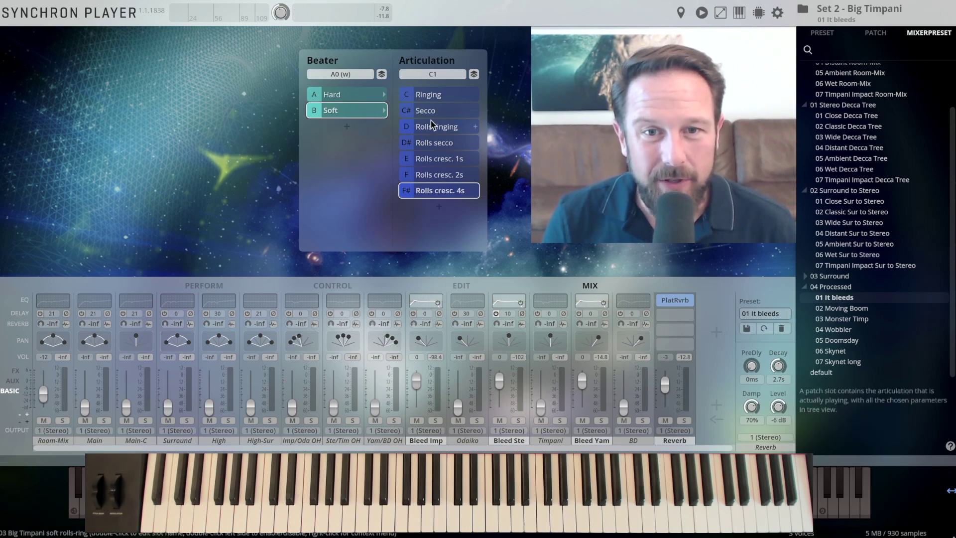
# Select 02 Moving Boom from the 04 Processed mixer preset folder.
pyautogui.click(830, 309)
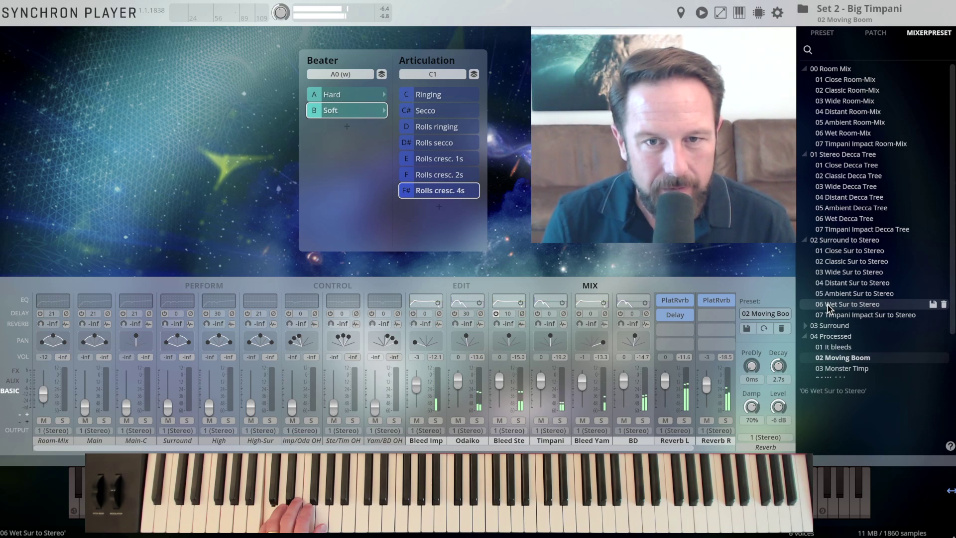
pyautogui.scroll(-2, 847, 331)
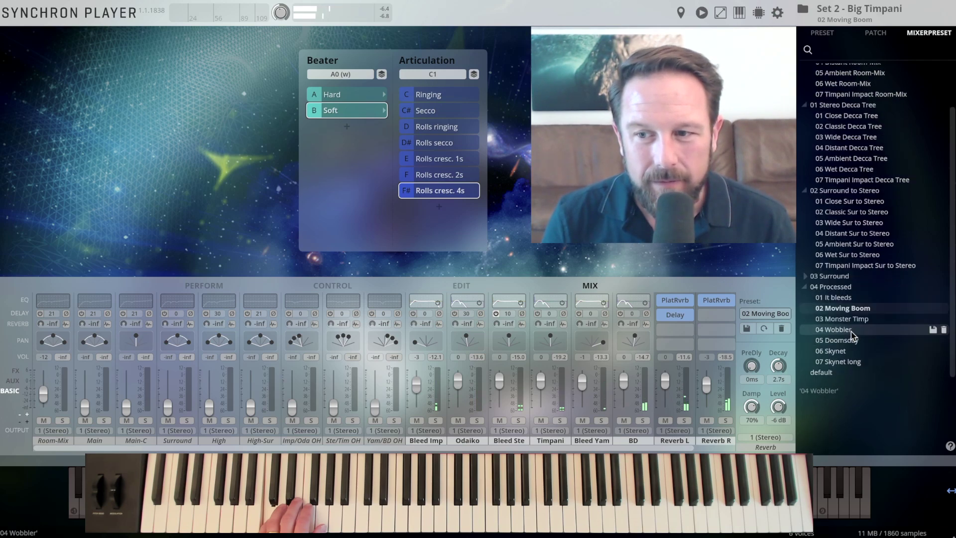
# Load 03 Monster Timp, mixing Odaiko, Timpani, BD, Distortion and Reverb channels.
pyautogui.doubleClick(846, 320)
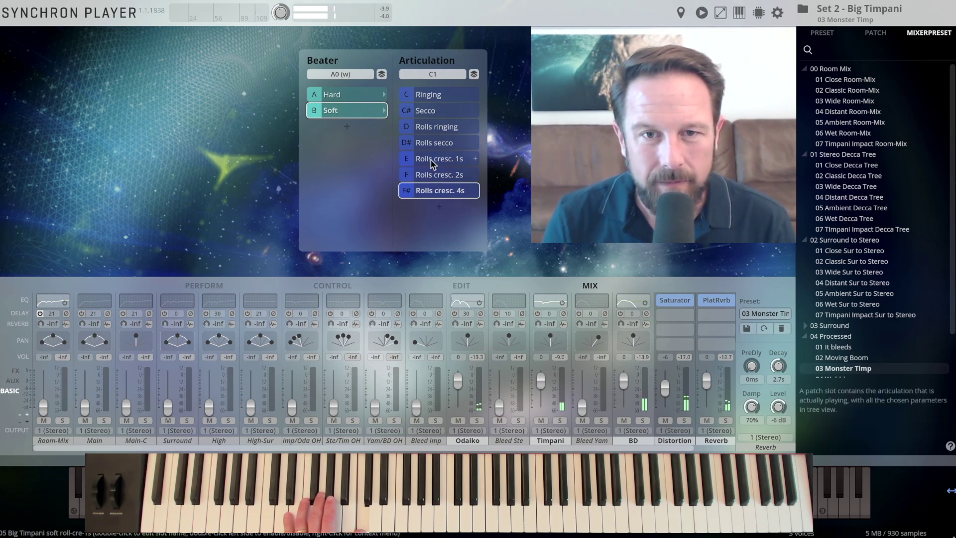
# Select the Ringing articulation with the Hard beater and load the 04 Wobbler mixer preset.
pyautogui.click(427, 95)
pyautogui.click(330, 93)
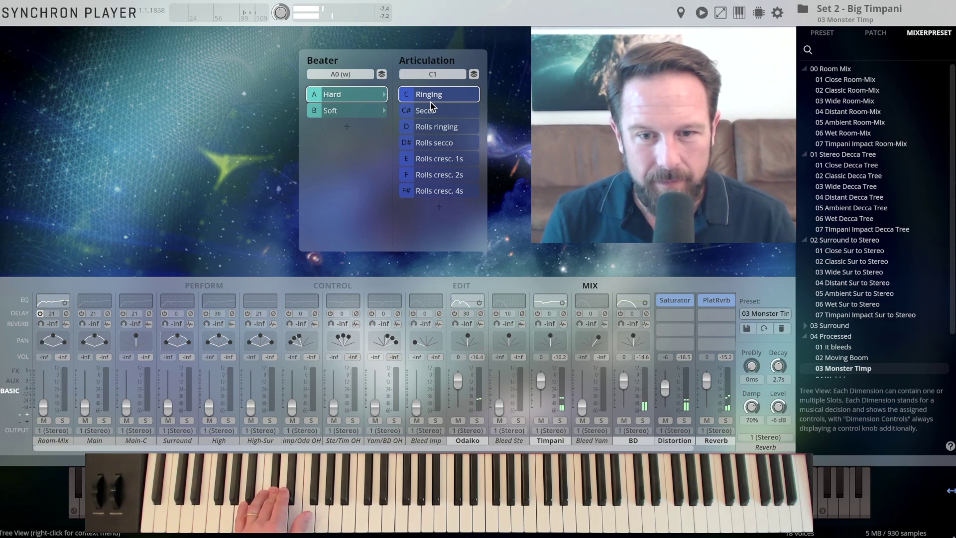
pyautogui.scroll(-2, 847, 304)
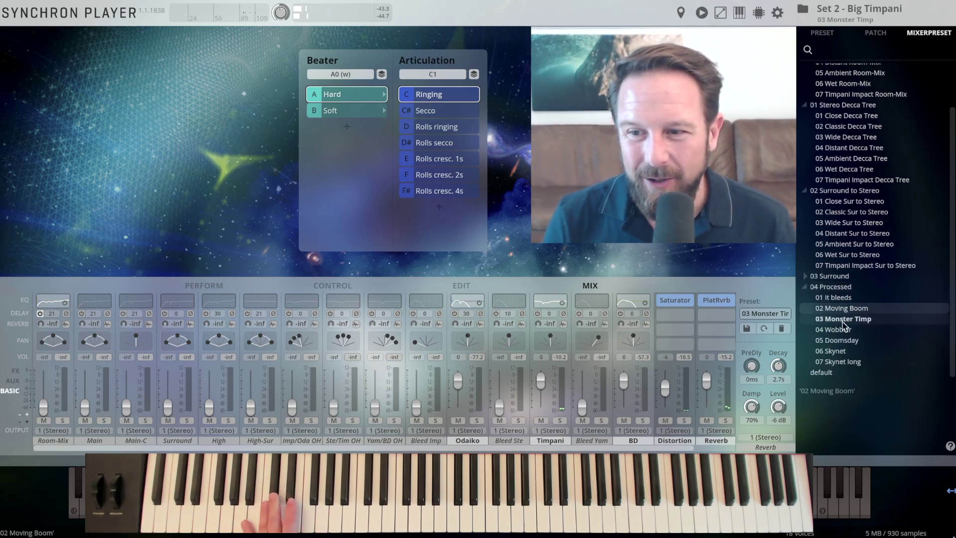
pyautogui.click(833, 330)
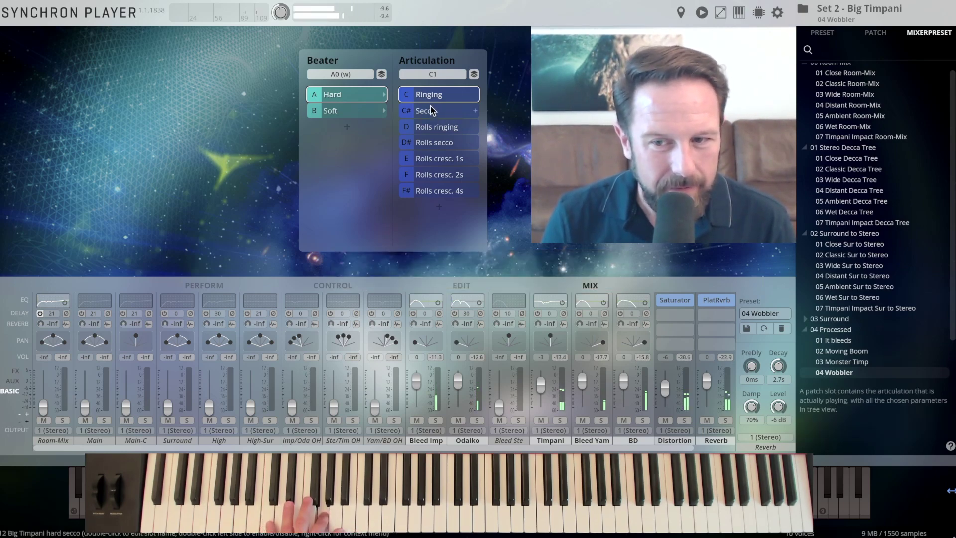
# Switch to the Secco articulation and audition the 05 Doomsday and 06 Skynet mixer presets.
pyautogui.click(427, 112)
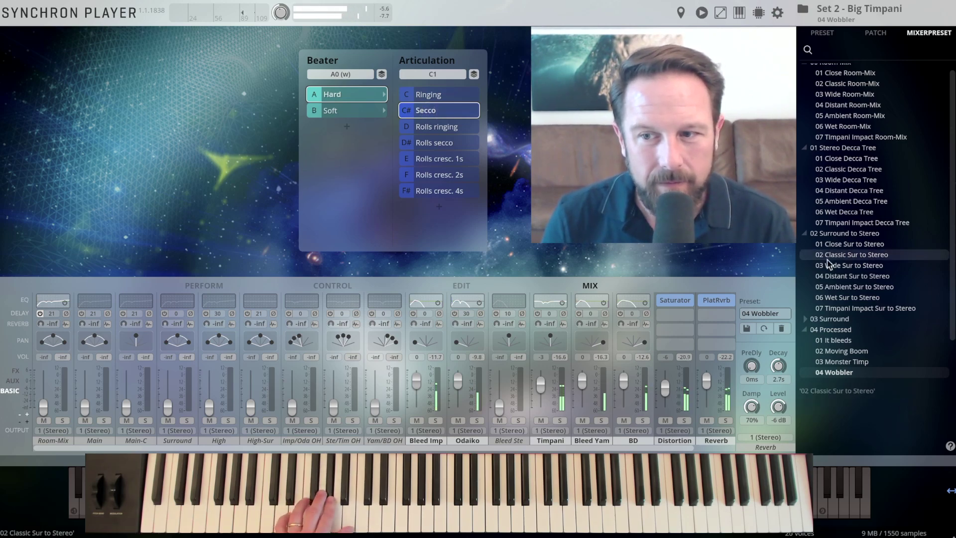
pyautogui.scroll(-2, 846, 279)
pyautogui.doubleClick(849, 341)
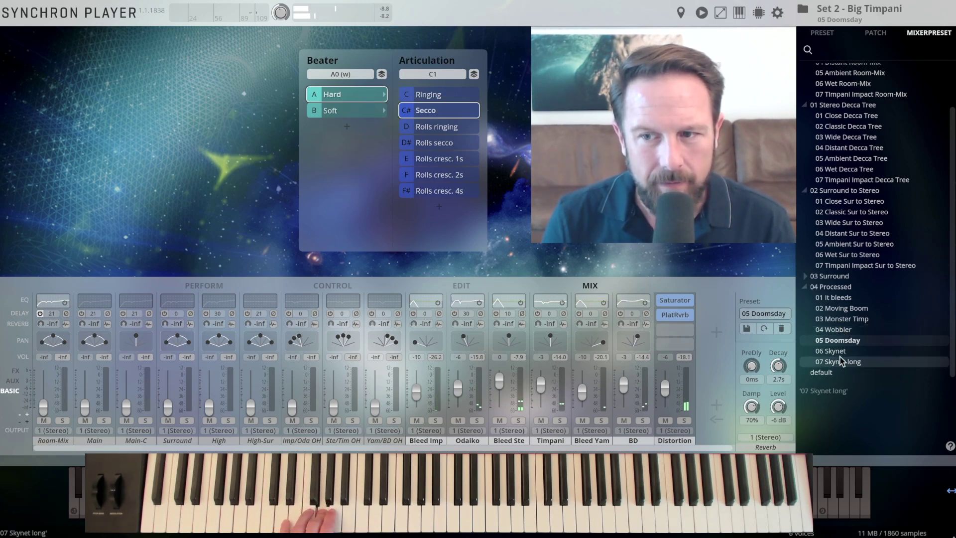
pyautogui.doubleClick(837, 352)
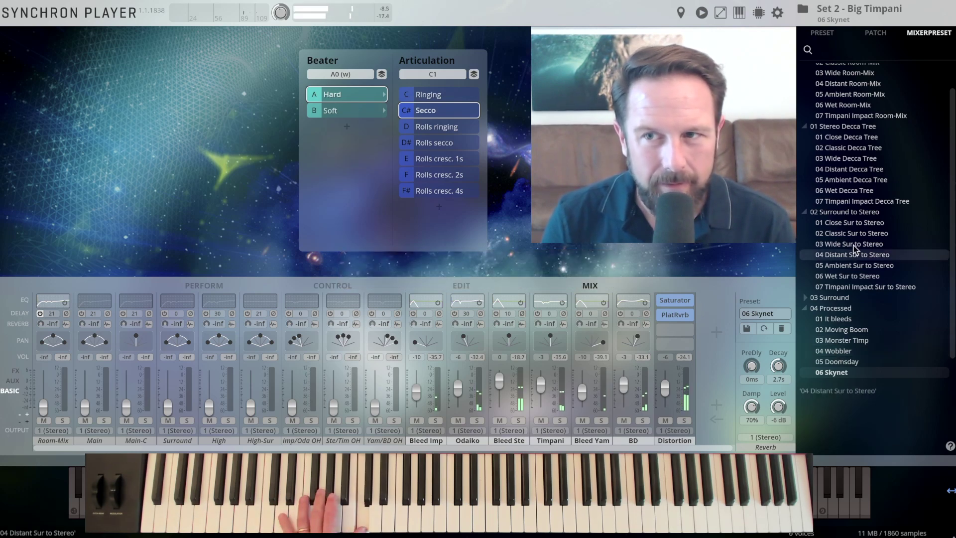
# Collapse the Stereo Decca Tree and Surround to Stereo groups, load 07 Skynet long, select Rolls cresc. 1s.
pyautogui.click(806, 127)
pyautogui.click(807, 165)
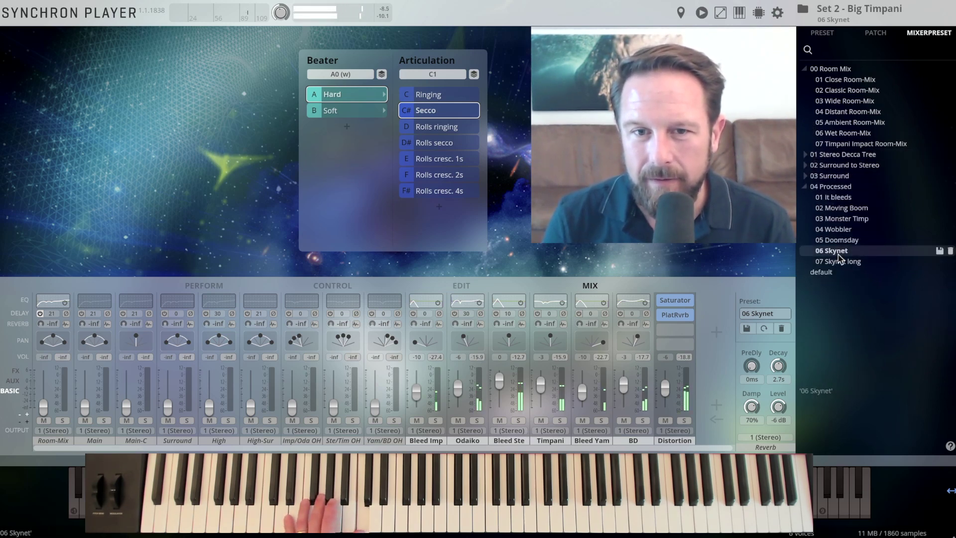
pyautogui.doubleClick(836, 262)
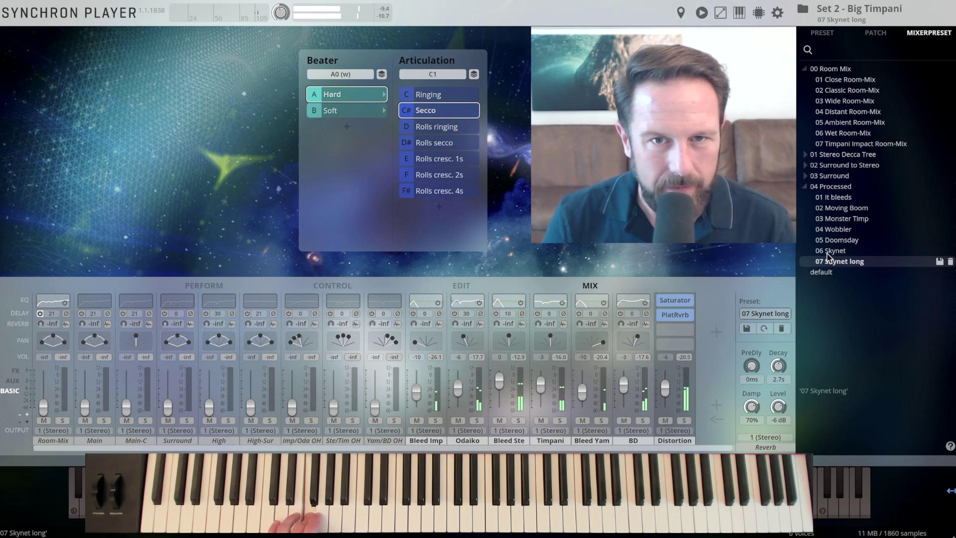
pyautogui.click(437, 160)
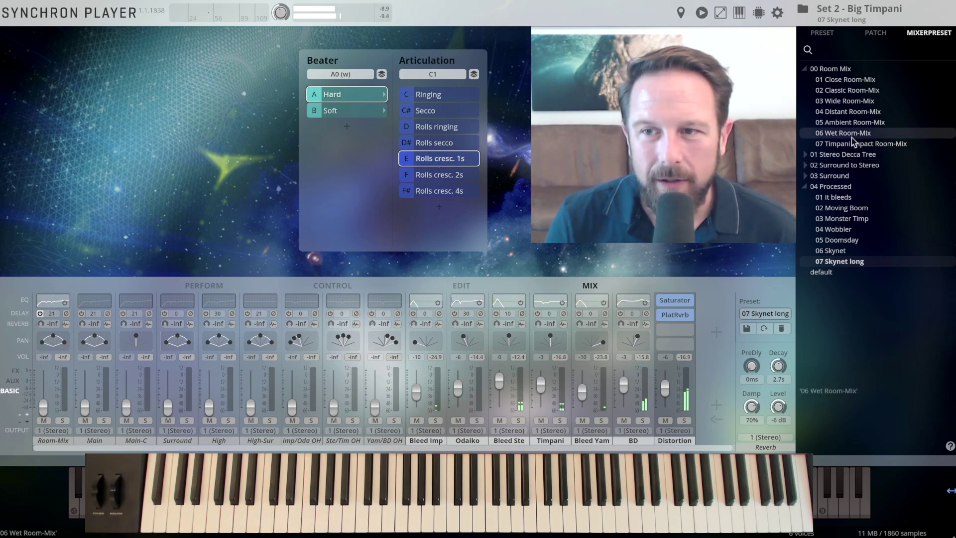
# Load 01 Close Decca Tree from the Stereo Decca Tree group and switch back to Ringing.
pyautogui.click(805, 164)
pyautogui.click(855, 155)
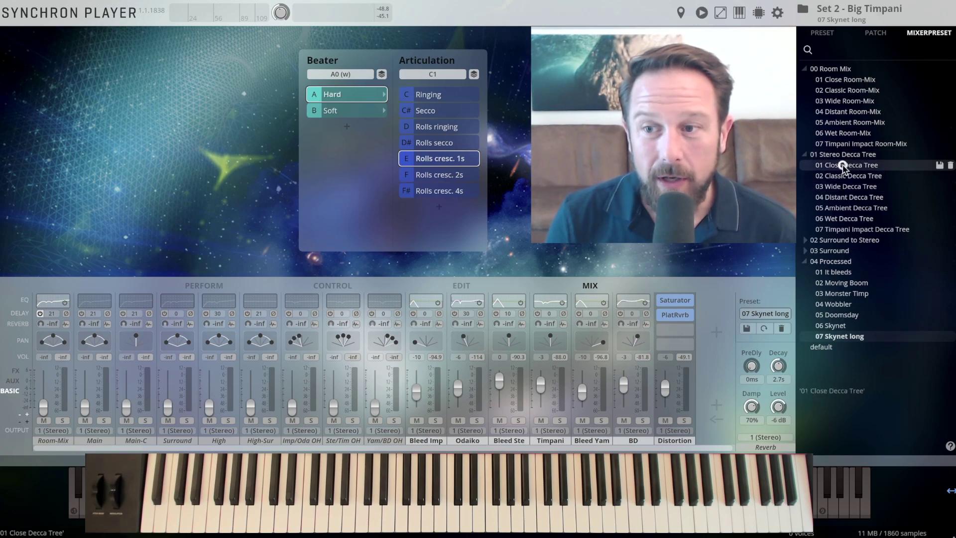
pyautogui.doubleClick(843, 166)
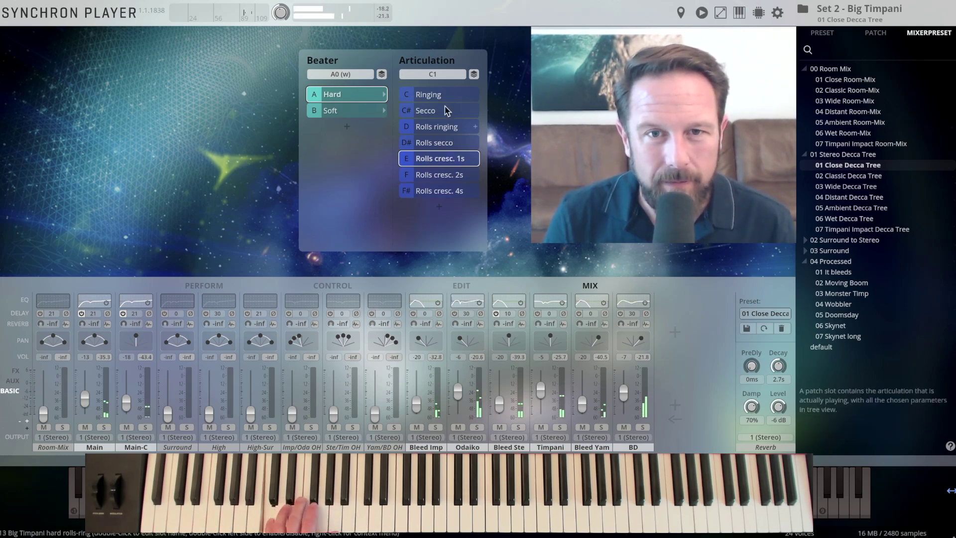
pyautogui.click(436, 96)
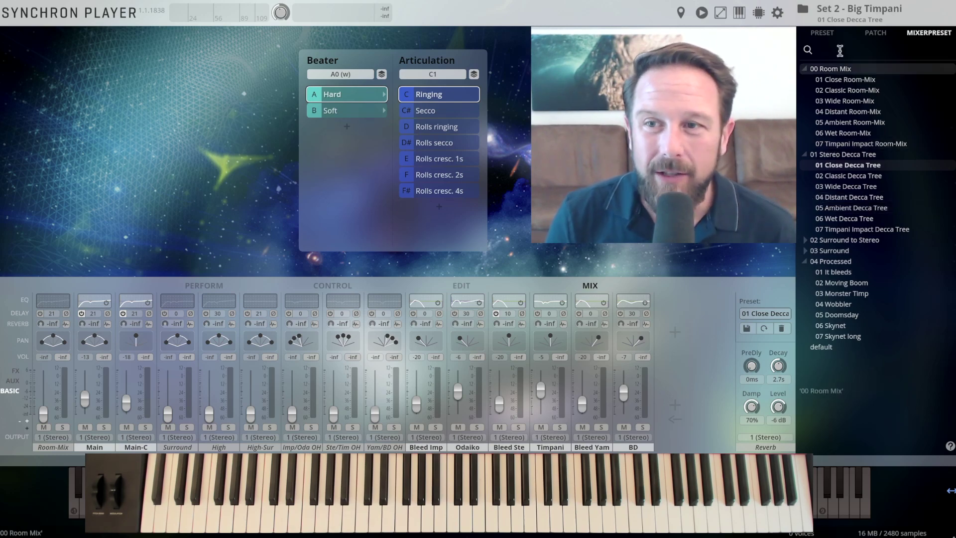
# Load the Big Bang Orchestra - Fornax instrument preset Set 3 - Low Bells and Pianos.
pyautogui.click(827, 34)
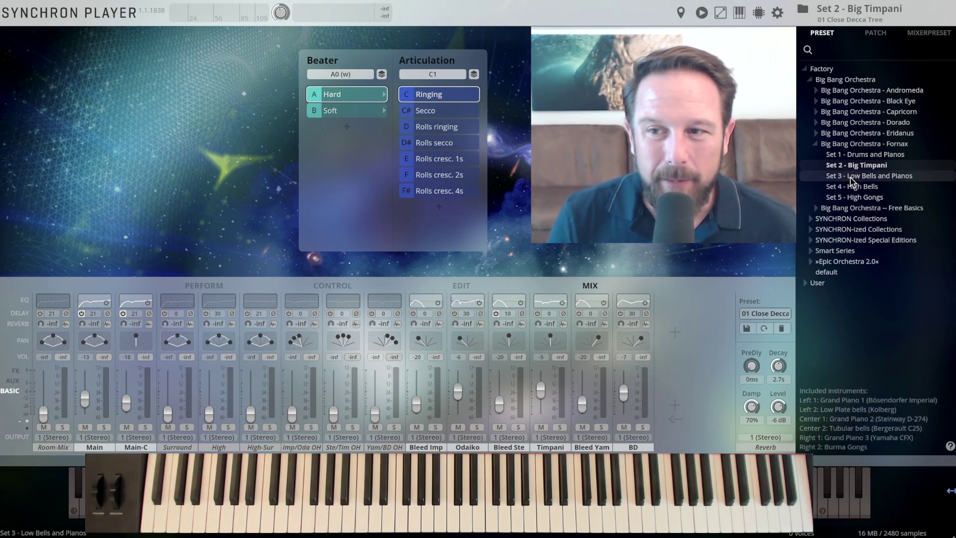
pyautogui.click(850, 177)
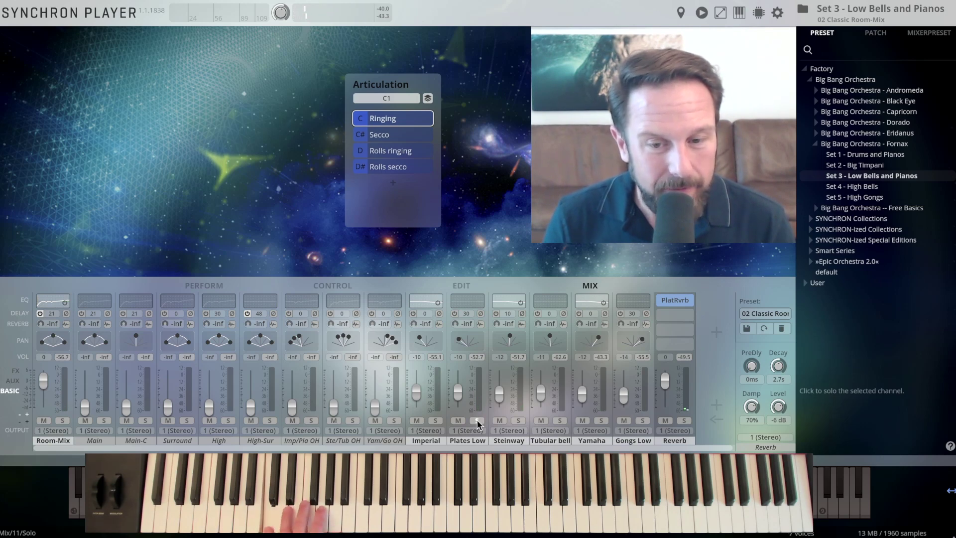
pyautogui.click(476, 421)
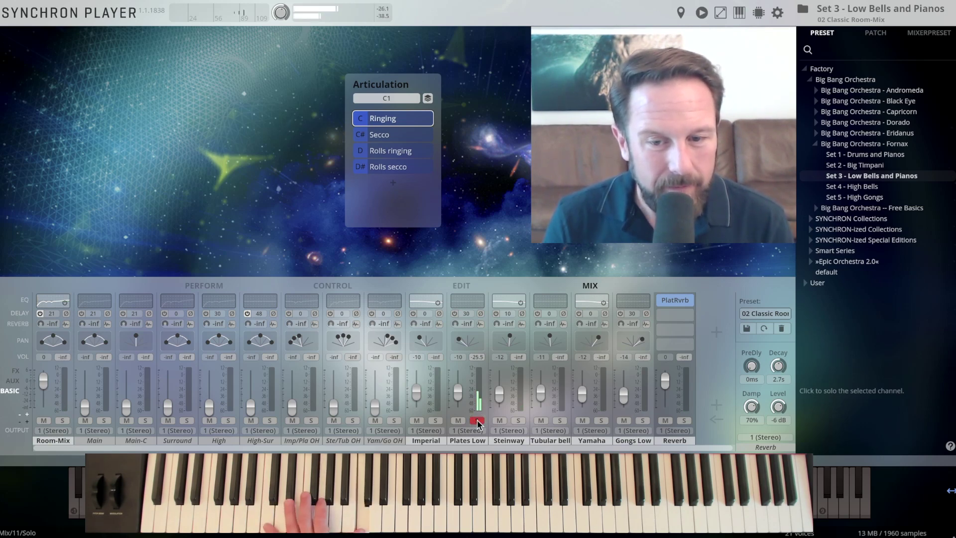
pyautogui.click(476, 420)
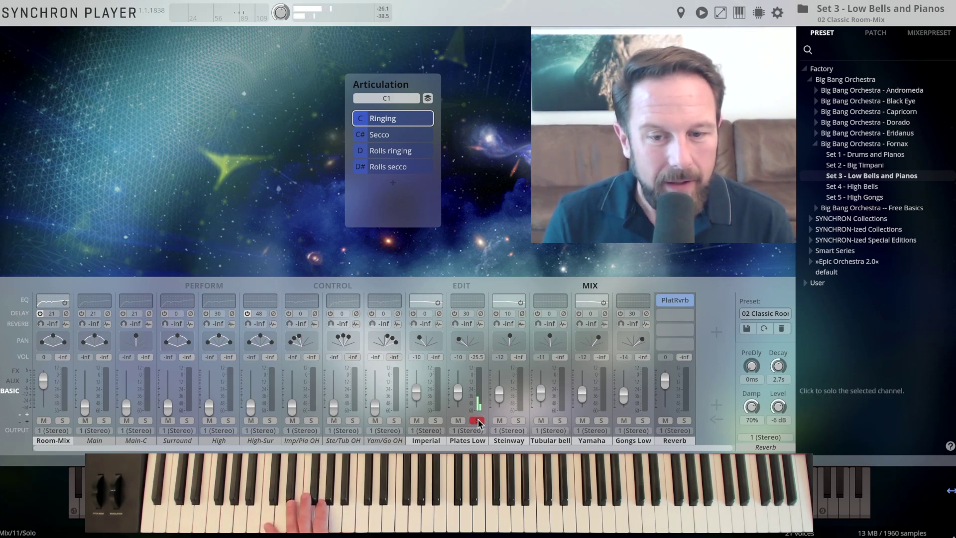
pyautogui.click(559, 421)
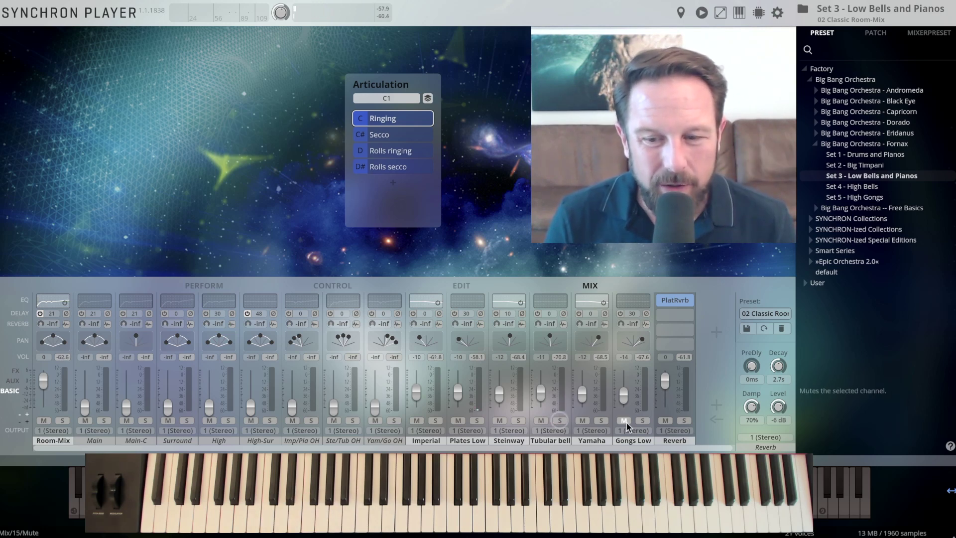
pyautogui.click(642, 421)
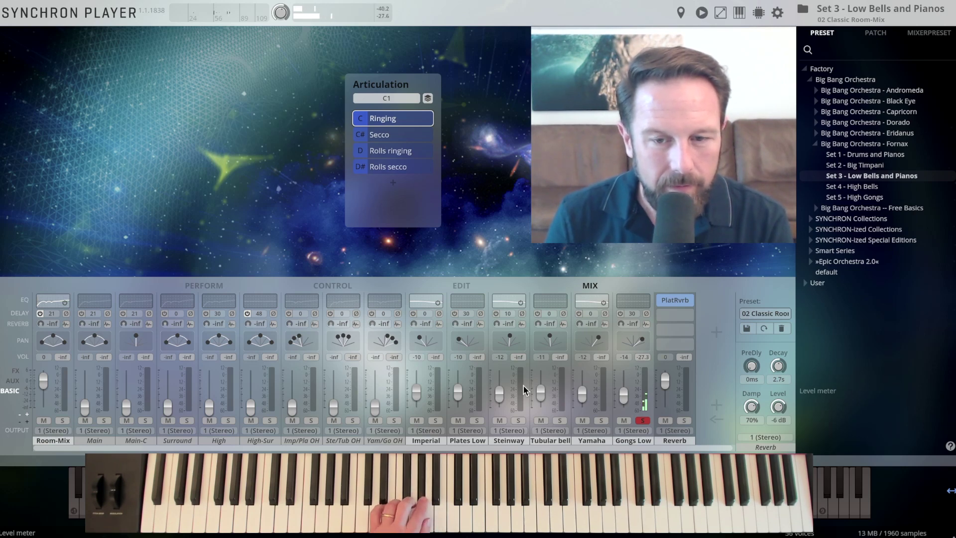
pyautogui.click(642, 420)
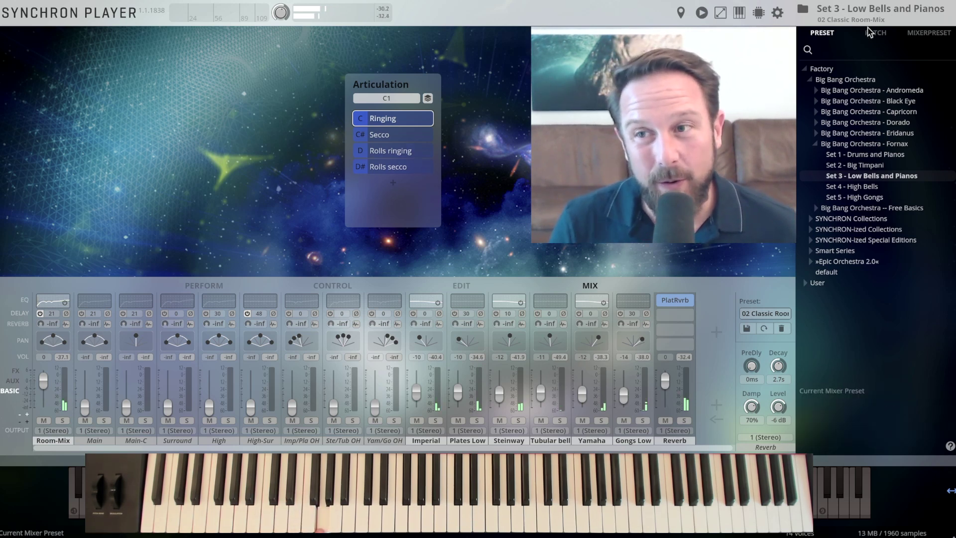
# Load the 02 Classic Sur to Stereo mixer preset from the 02 Surround to Stereo folder.
pyautogui.click(928, 33)
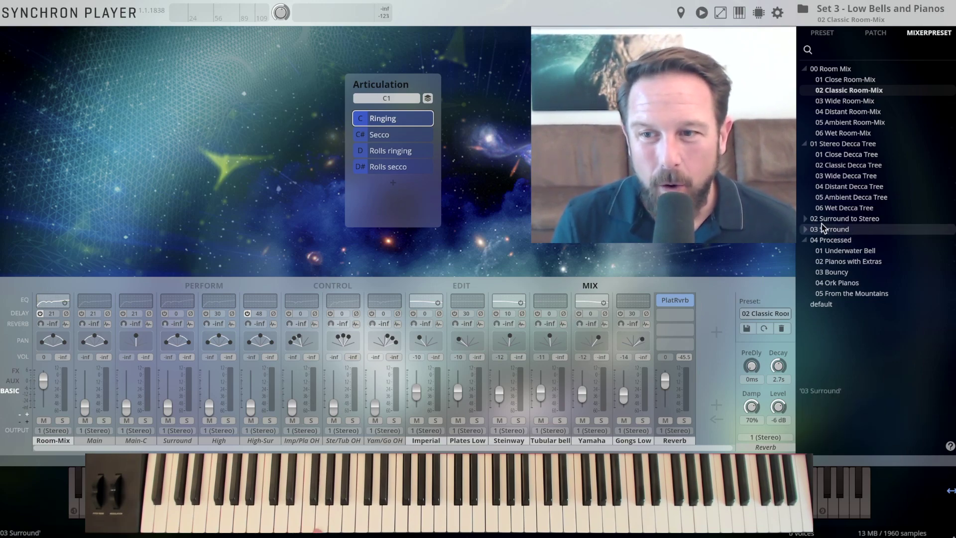
pyautogui.click(809, 221)
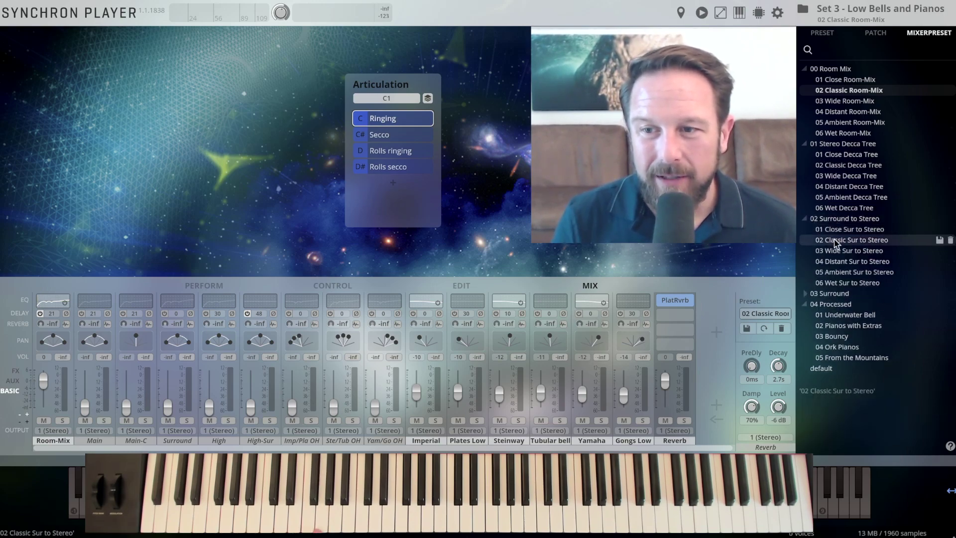
pyautogui.doubleClick(835, 241)
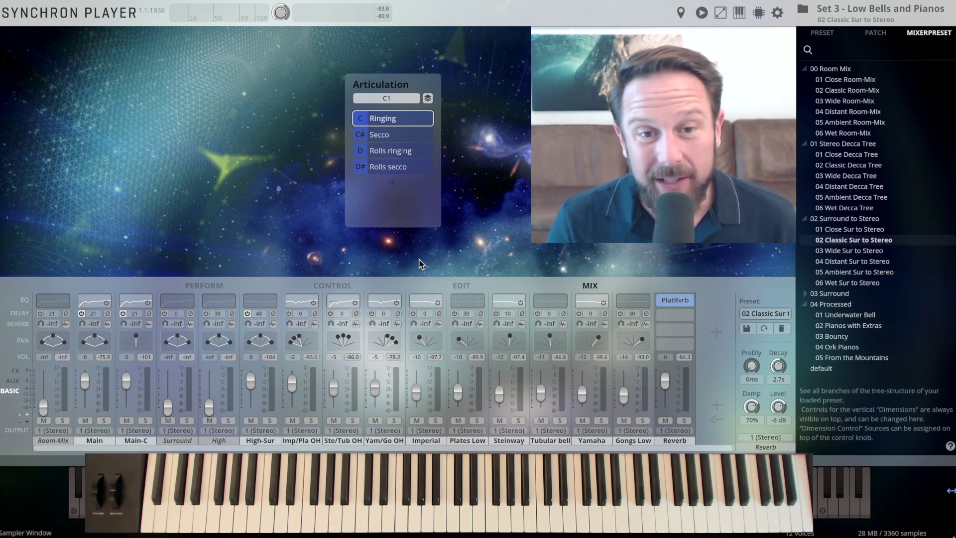
# Cycle the articulation through Secco and Rolls ringing to Rolls secco, then collapse Surround to Stereo.
pyautogui.click(378, 135)
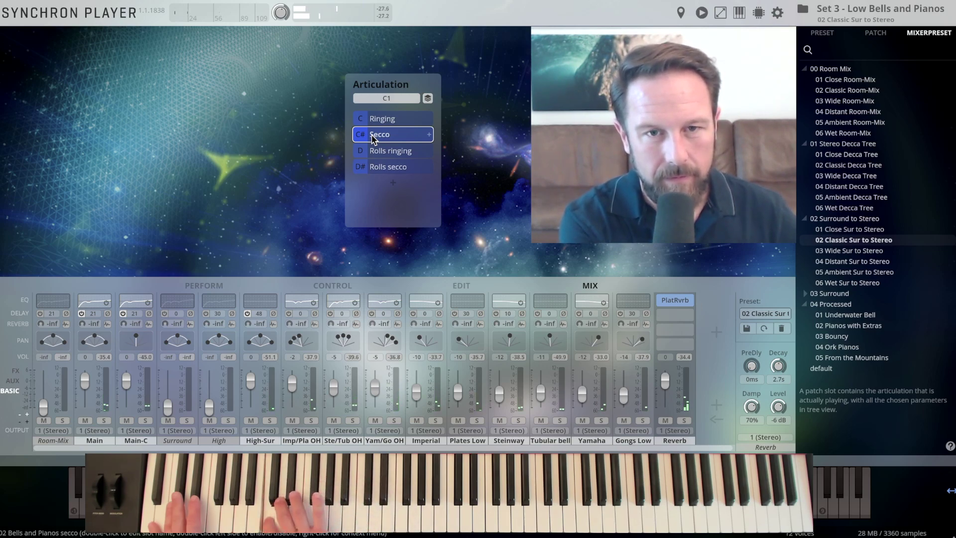
pyautogui.click(381, 156)
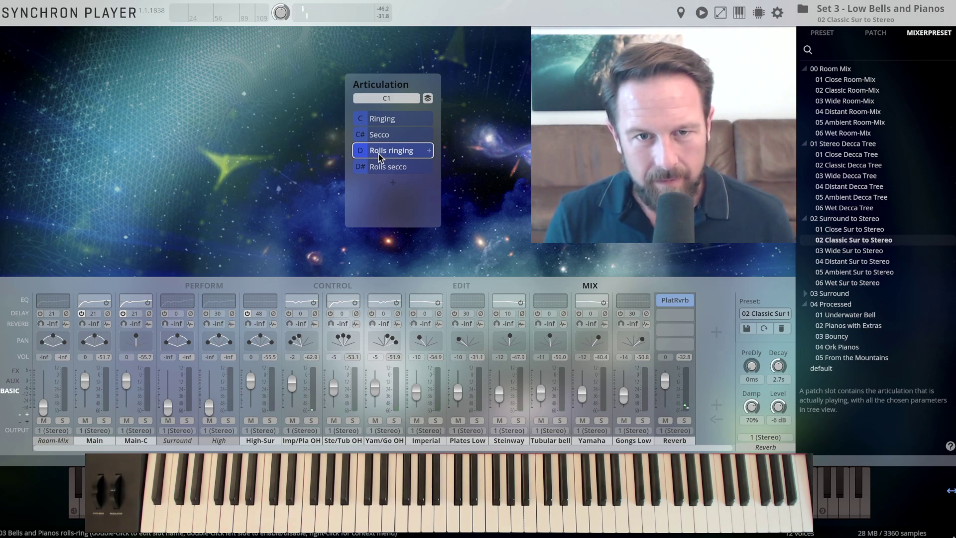
pyautogui.click(380, 163)
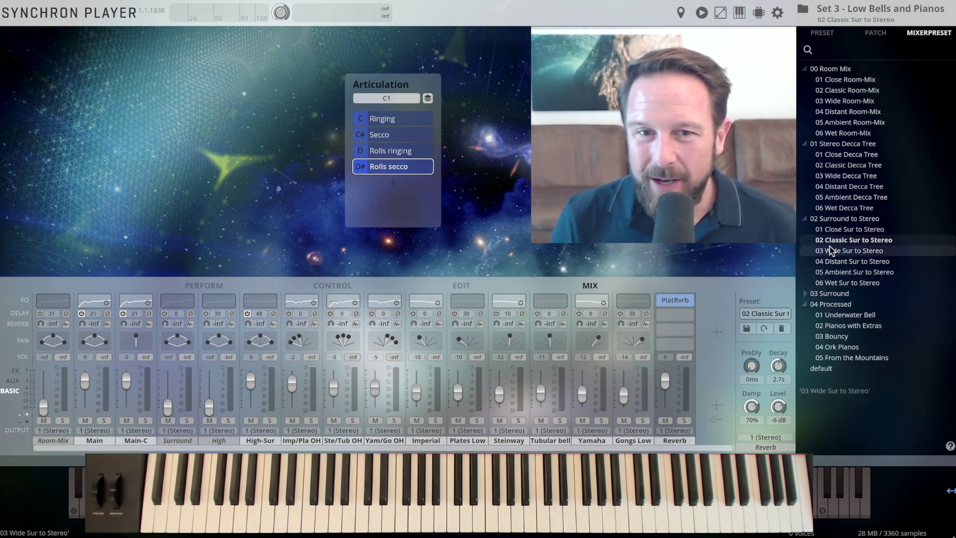
pyautogui.click(807, 221)
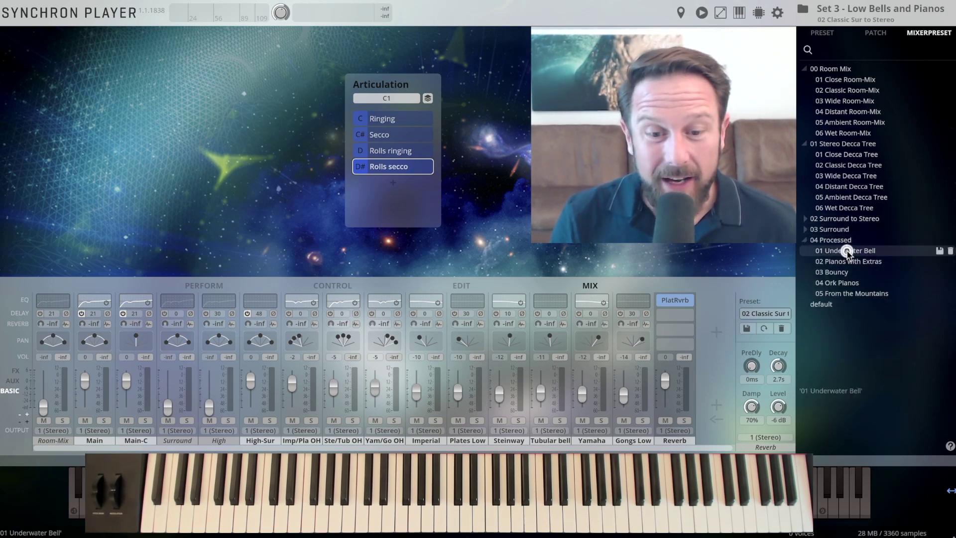
# Load 01 Underwater Bell and inspect the Sub channel's PlatRvrb and Power Pan inserts.
pyautogui.moveTo(556, 345); pyautogui.dragTo(451, 313)
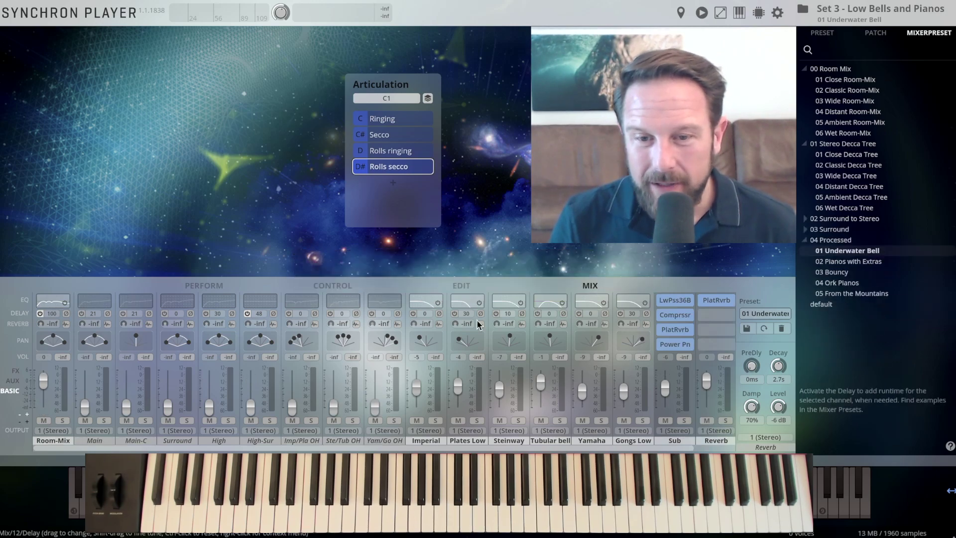
pyautogui.click(15, 371)
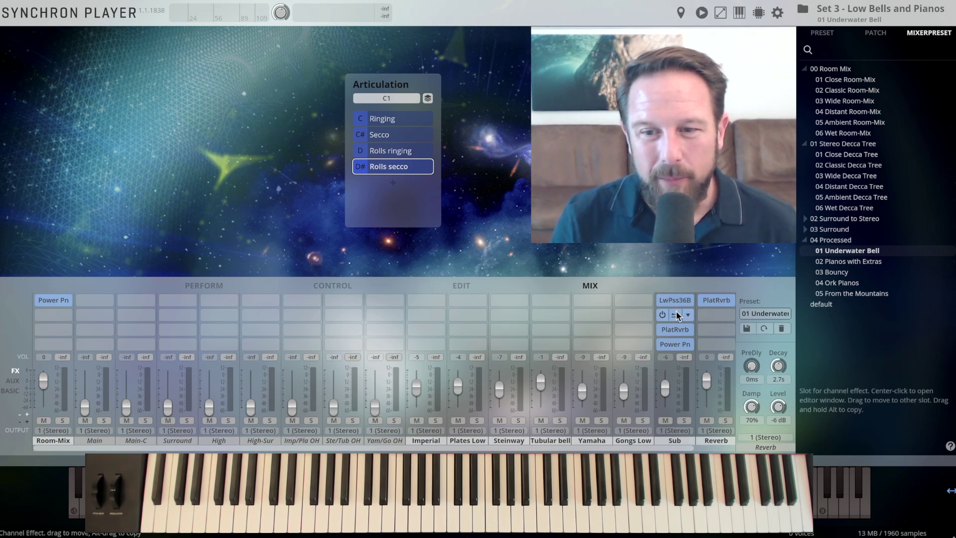
pyautogui.click(676, 332)
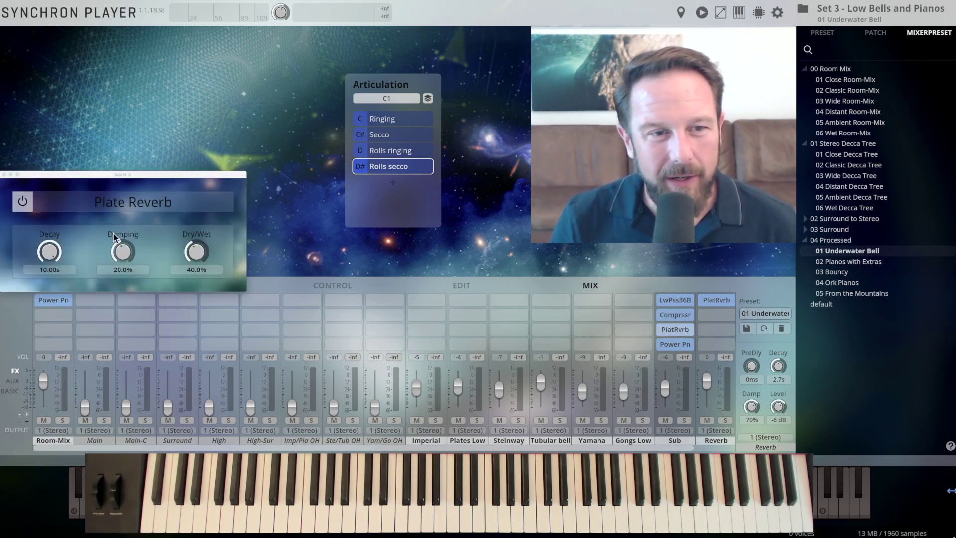
pyautogui.click(4, 175)
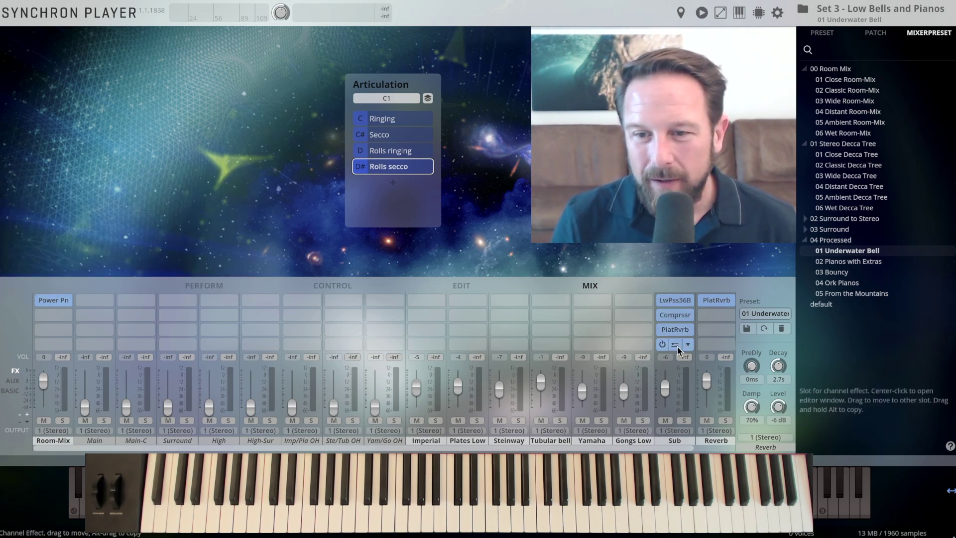
pyautogui.click(676, 347)
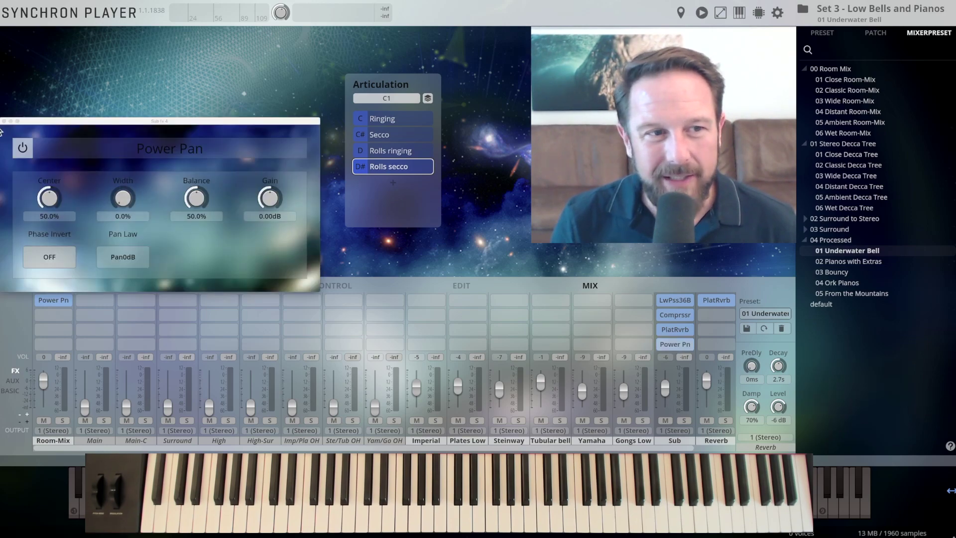
pyautogui.click(4, 121)
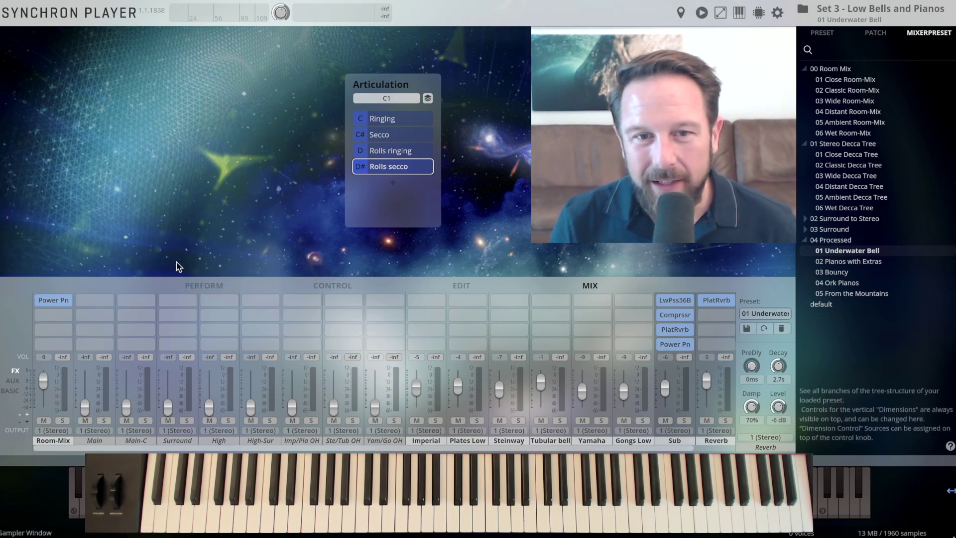
pyautogui.click(11, 391)
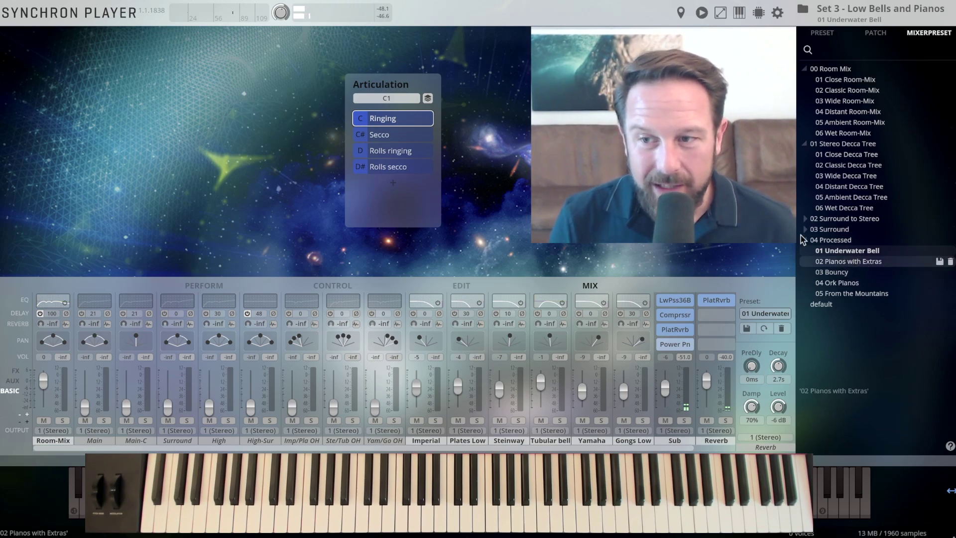
# Load the 02 Pianos with Extras preset from the 04 Processed folder.
pyautogui.click(851, 261)
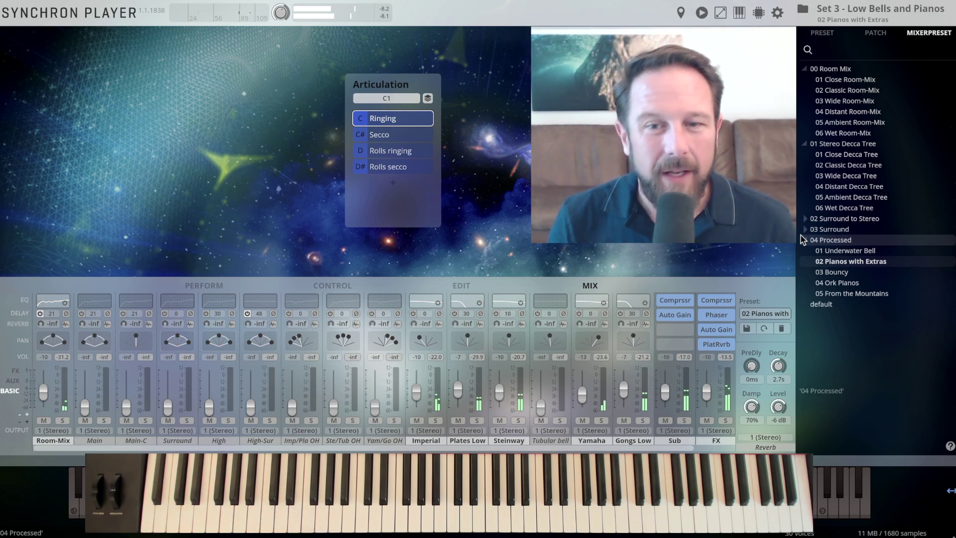
pyautogui.moveTo(708, 321)
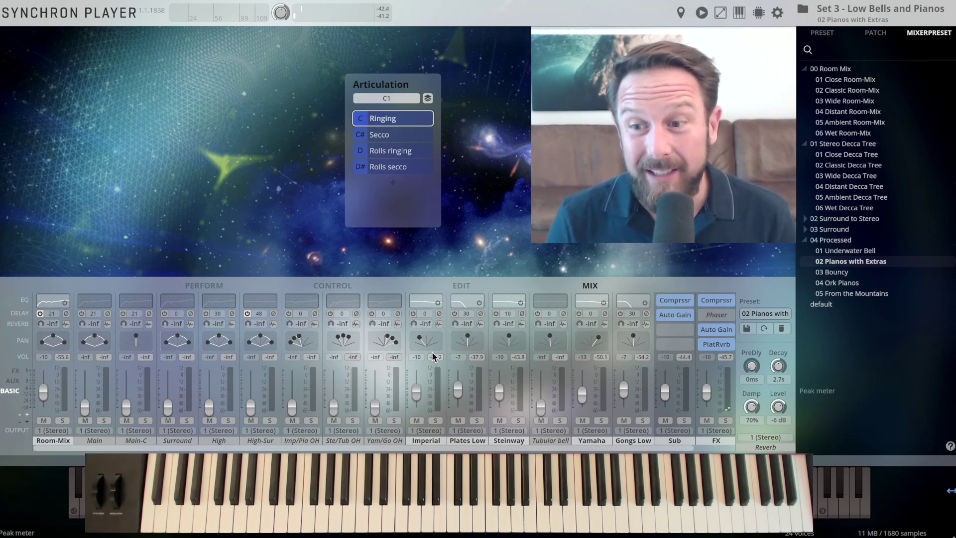
# Audition the 03 Bouncy mixer preset, then switch to 04 Ork Pianos.
pyautogui.click(836, 274)
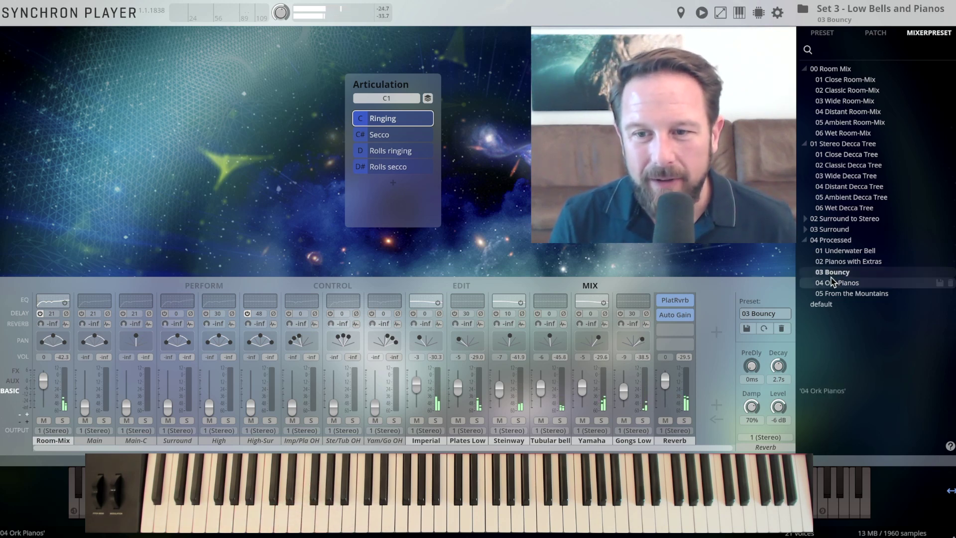
pyautogui.moveTo(837, 285)
pyautogui.click(838, 285)
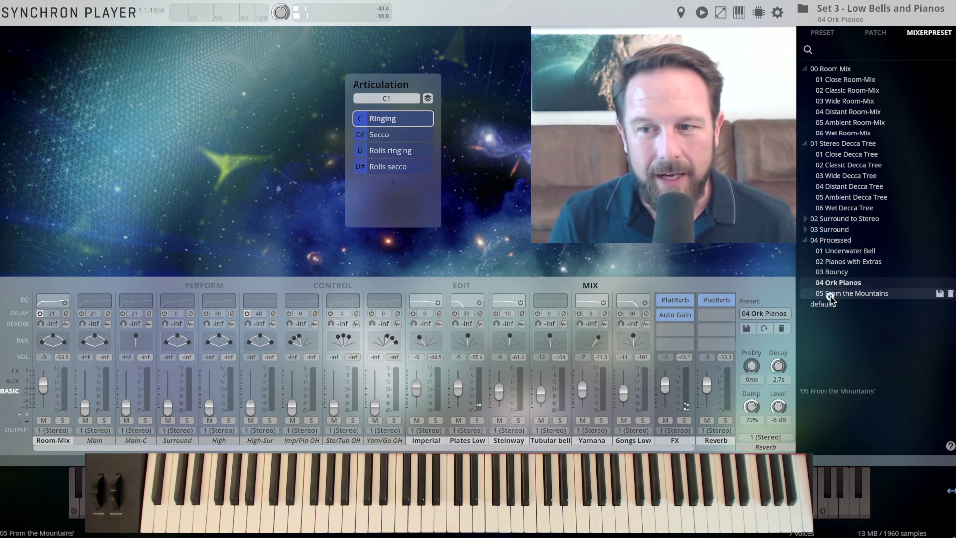
# Load 05 From the Mountains, briefly raise the Steinway fader, then pull it back to -inf.
pyautogui.doubleClick(830, 295)
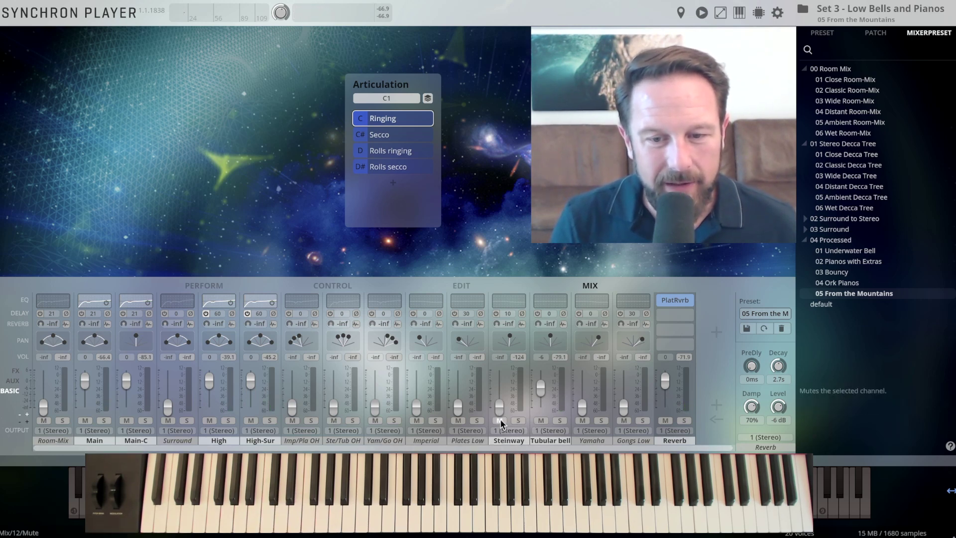
pyautogui.moveTo(499, 407); pyautogui.dragTo(496, 395)
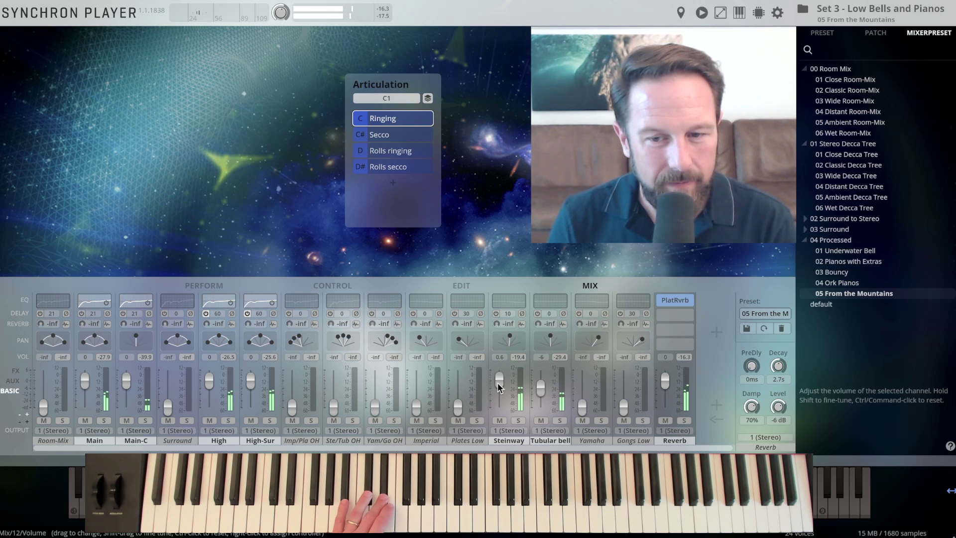
pyautogui.moveTo(500, 417); pyautogui.dragTo(500, 424)
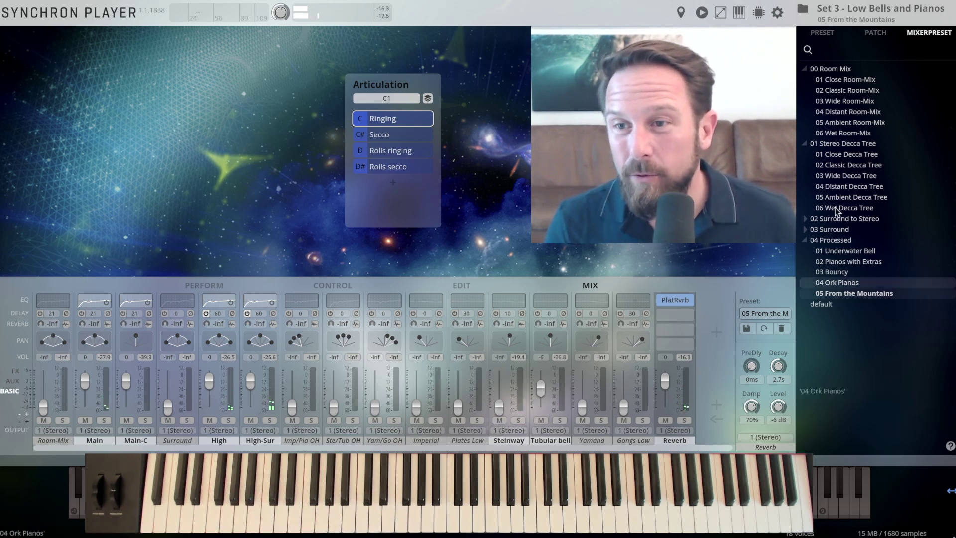
# Load the Factory Big Bang Orchestra - Fornax 'Set 4 - High Bells' preset.
pyautogui.click(823, 33)
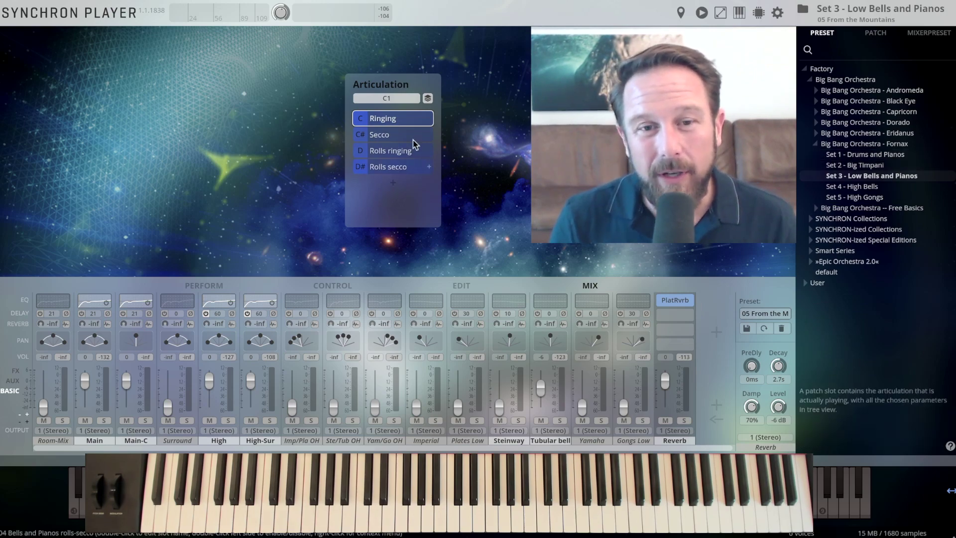
pyautogui.doubleClick(855, 186)
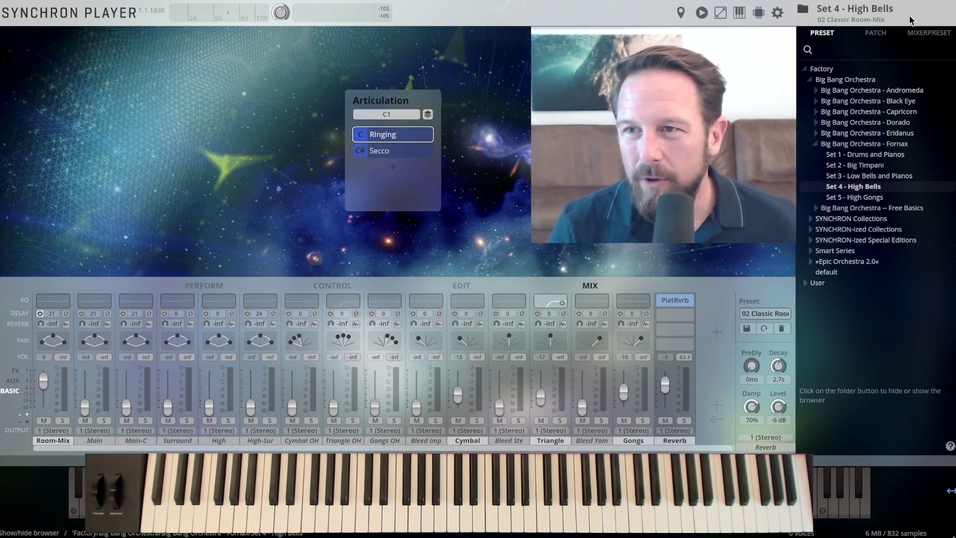
# Apply the 04 Distant Decca Tree mix and enable the Tubular bell channel at volume 0.8.
pyautogui.click(924, 33)
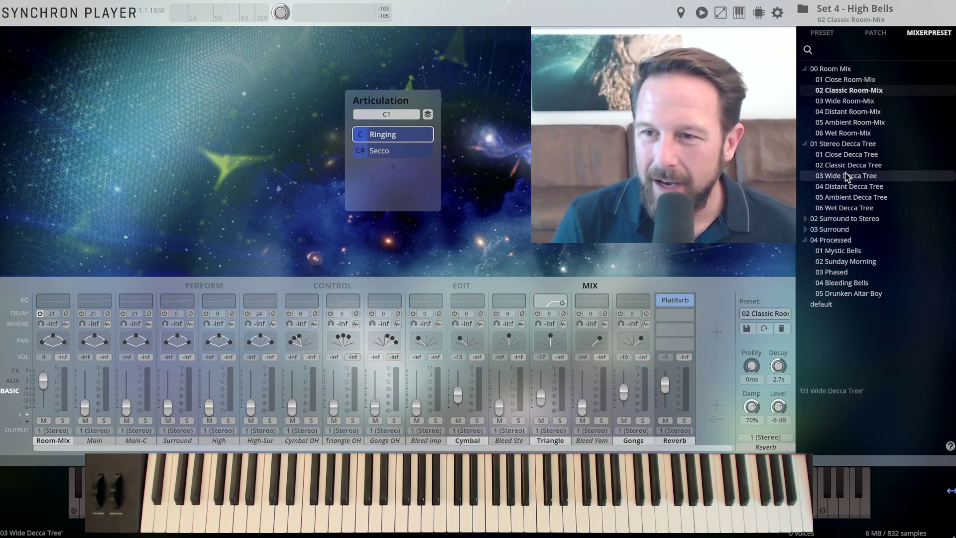
pyautogui.click(843, 188)
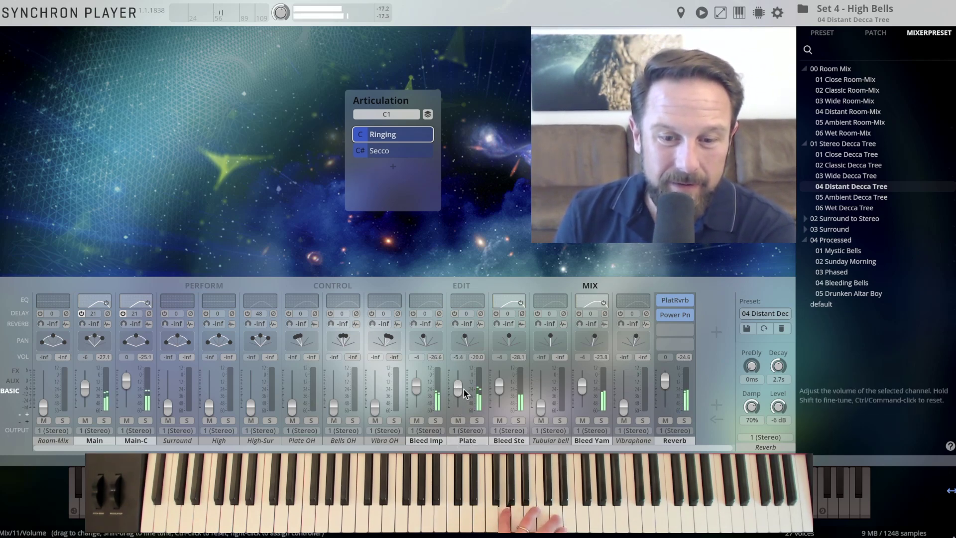
pyautogui.click(547, 427)
pyautogui.moveTo(541, 408); pyautogui.dragTo(542, 404)
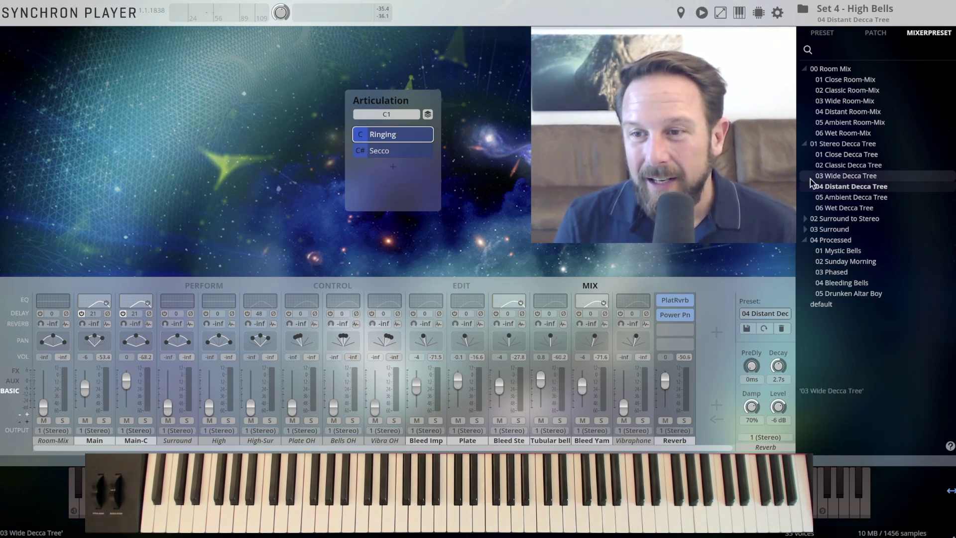
# Load the 01 Mystic Bells processed mixer preset.
pyautogui.doubleClick(834, 251)
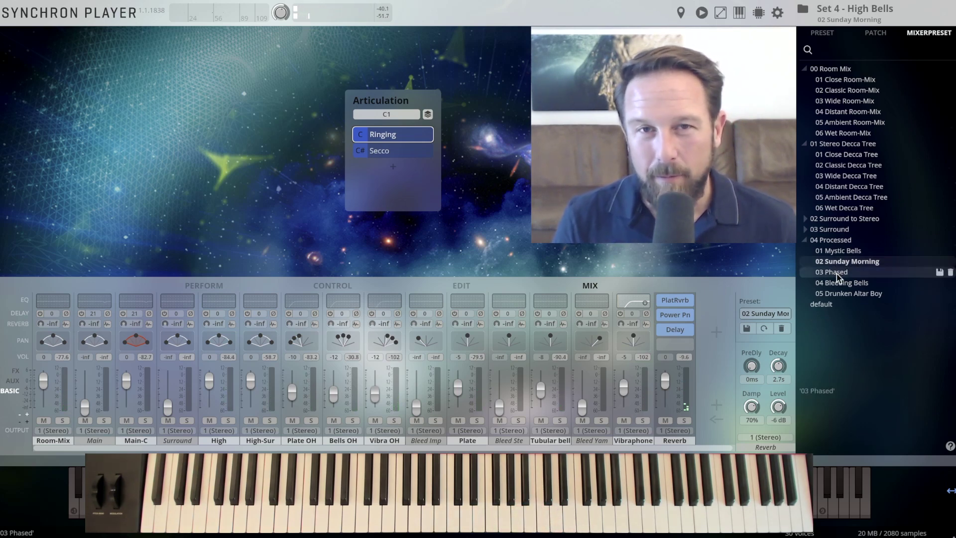
# Try 03 Phased with effect inserts shown, then load 05 Drunken Altar Boy and return to instrument presets.
pyautogui.doubleClick(836, 272)
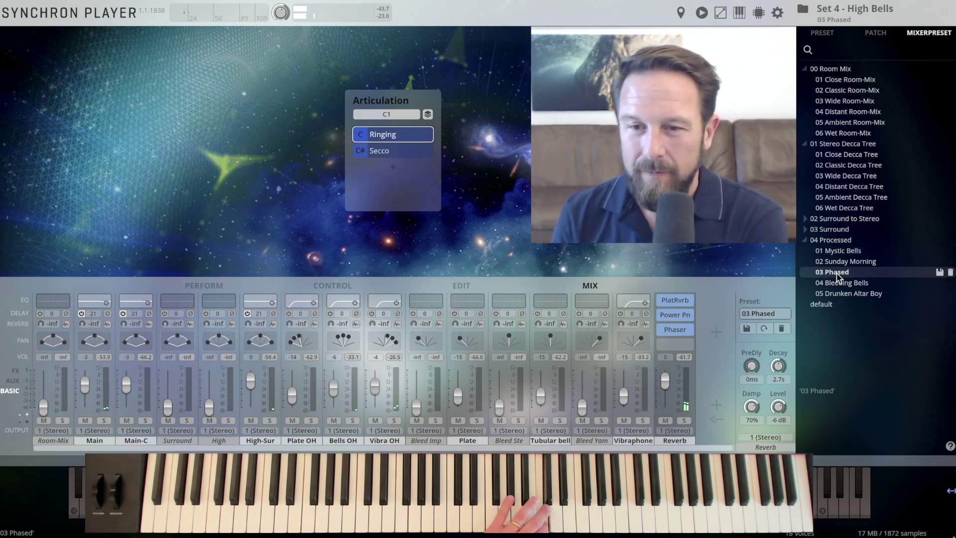
pyautogui.moveTo(666, 329)
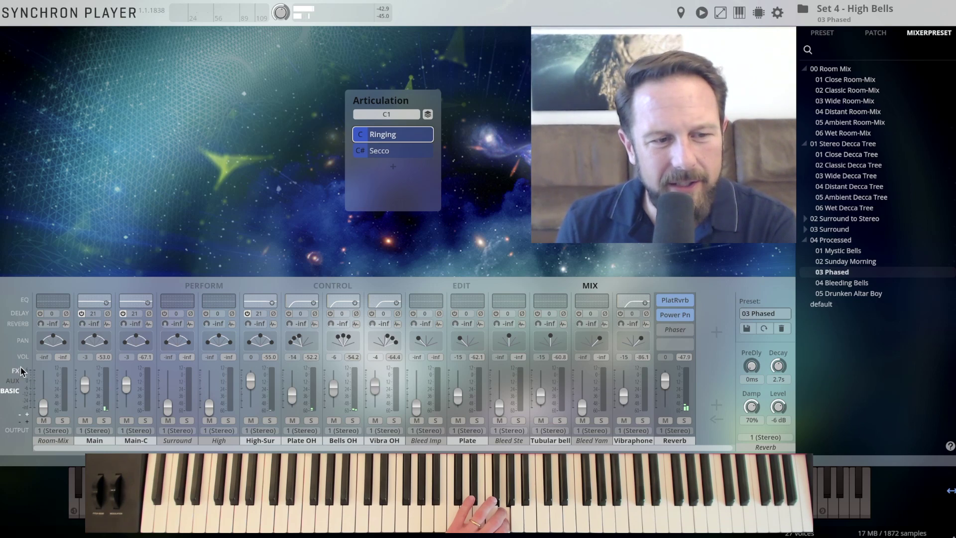
pyautogui.click(43, 368)
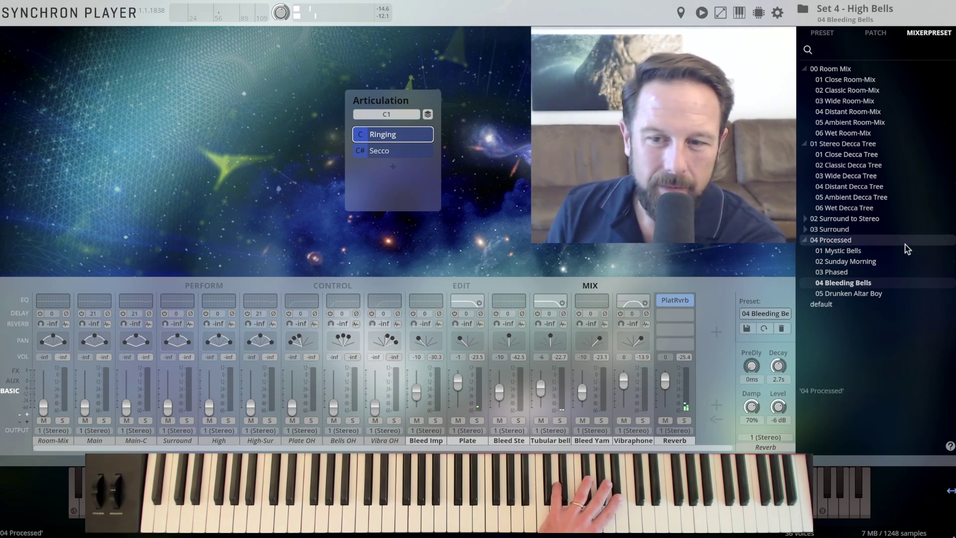
pyautogui.click(848, 295)
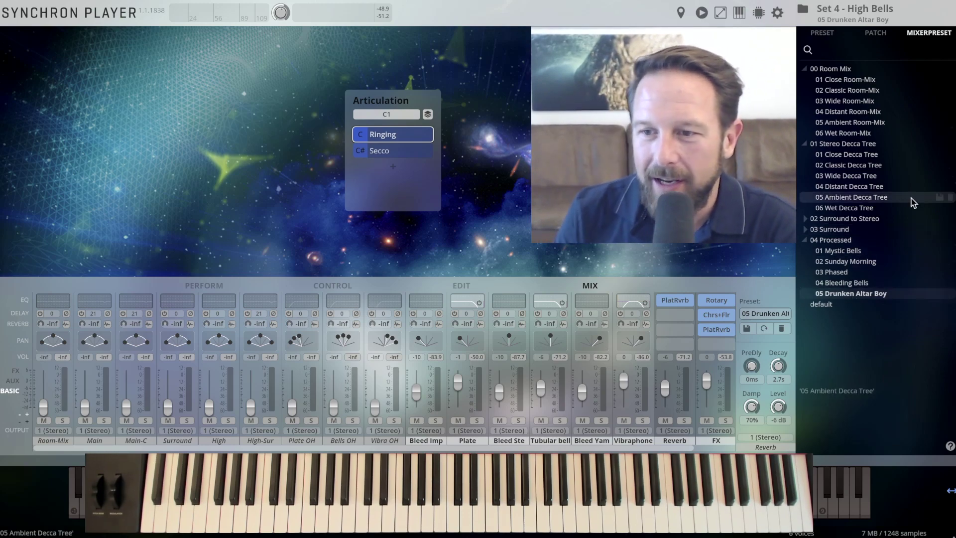
pyautogui.click(821, 33)
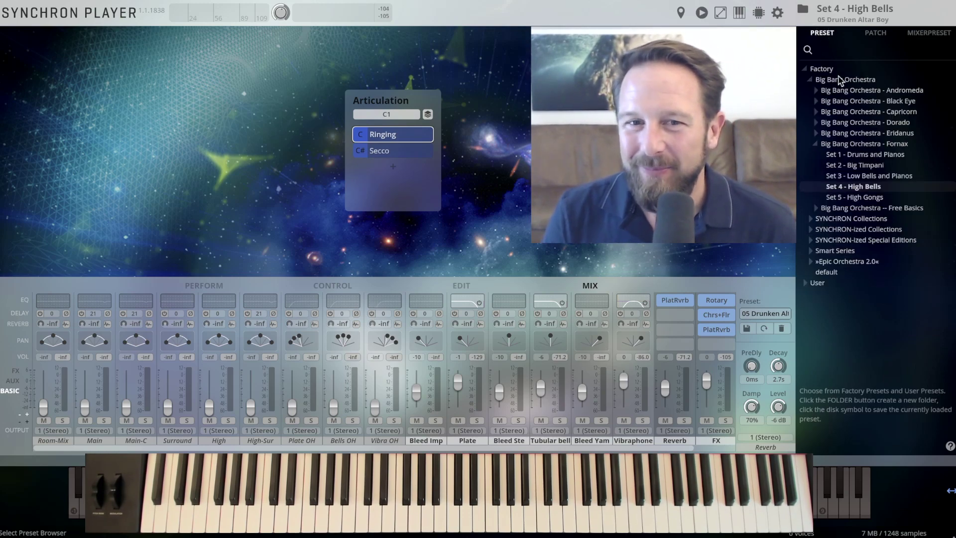
# Load Fornax Set 5 - High Gongs and apply the 04 Distant Room-Mix mixer preset.
pyautogui.doubleClick(848, 196)
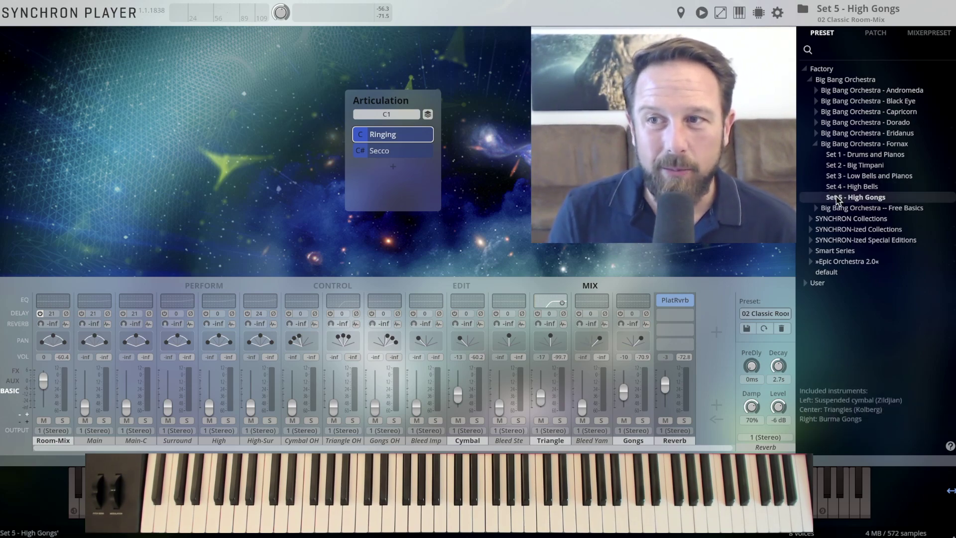
pyautogui.click(932, 33)
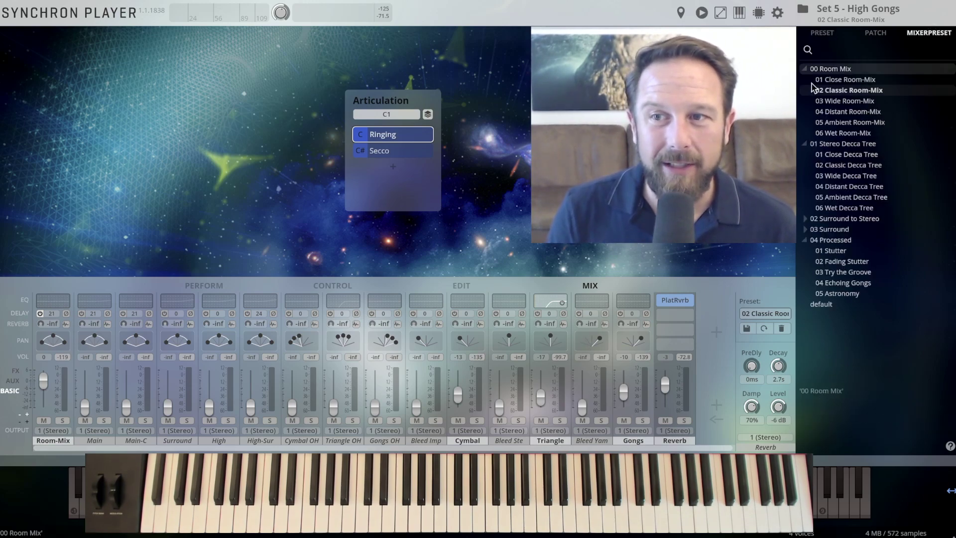
pyautogui.doubleClick(836, 112)
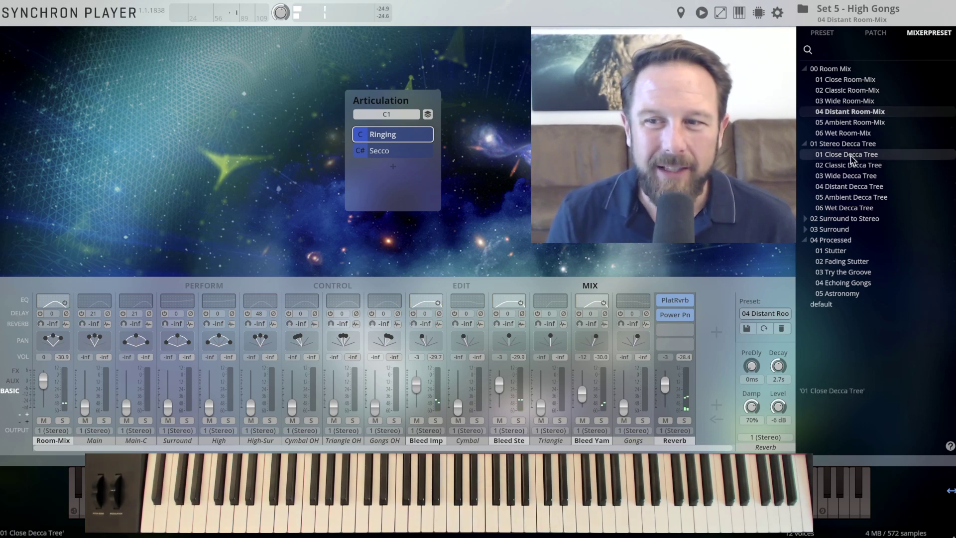
pyautogui.click(808, 219)
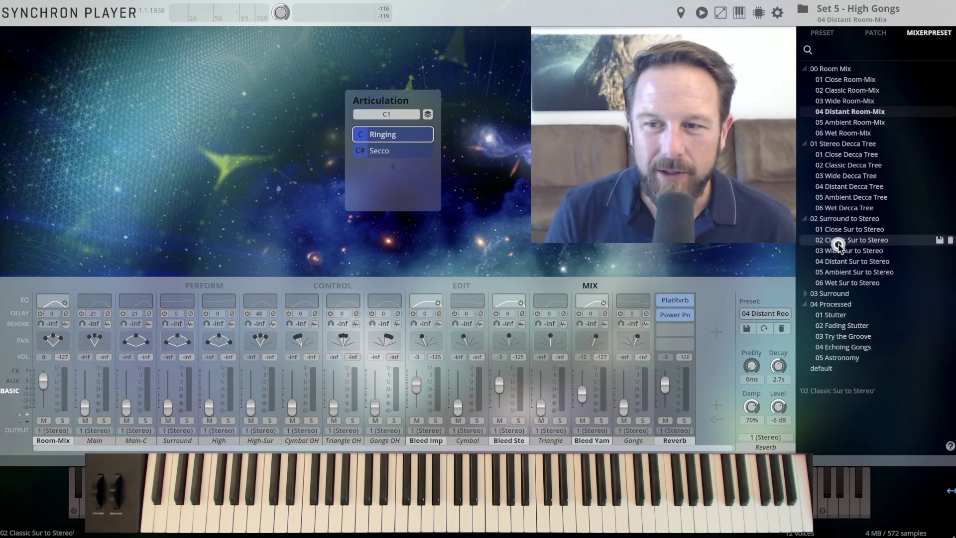
# Audition 02 Classic Sur to Stereo on the High Gongs, then switch to 06 Wet Sur to Stereo.
pyautogui.doubleClick(838, 240)
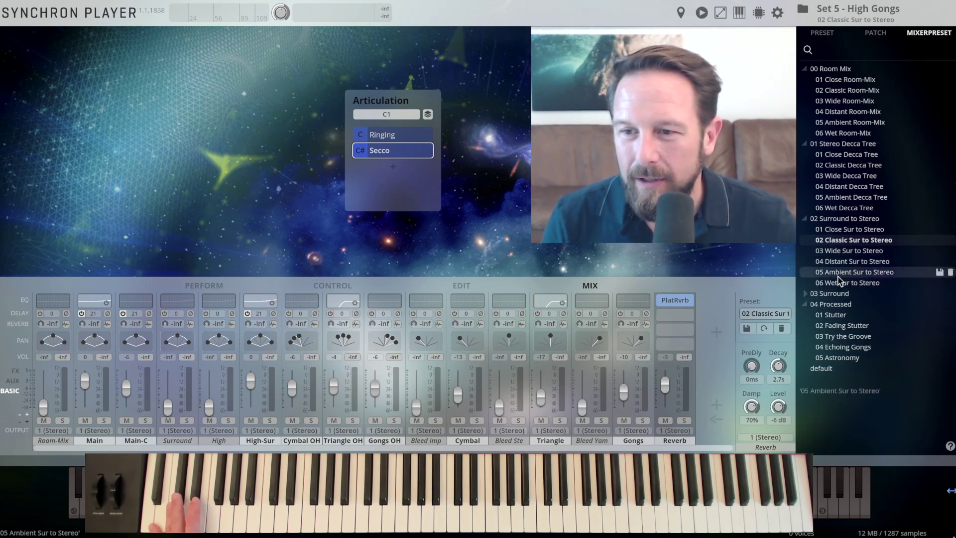
pyautogui.doubleClick(837, 283)
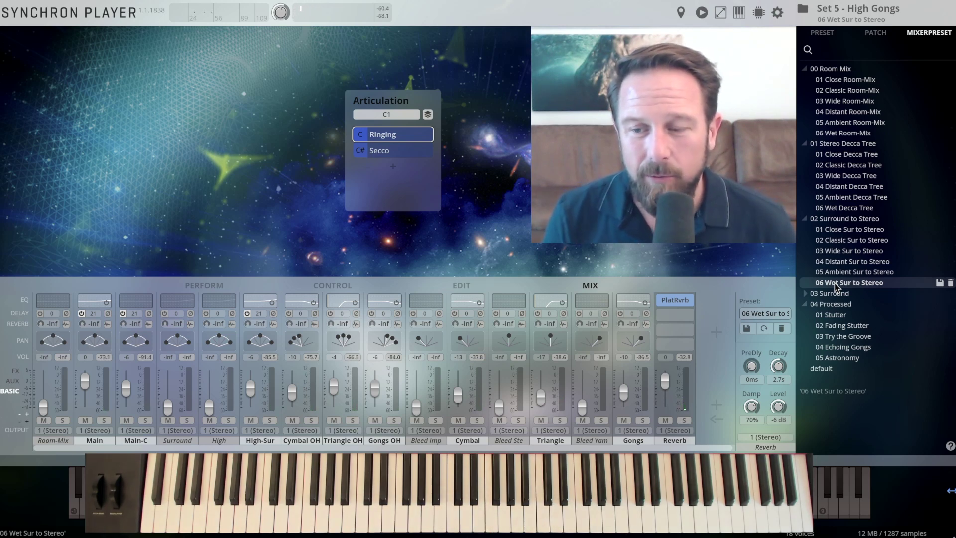
# Audition Stutter, Fading Stutter and Try the Groove, then apply 04 Echoing Gongs with Cymbal muted.
pyautogui.click(828, 315)
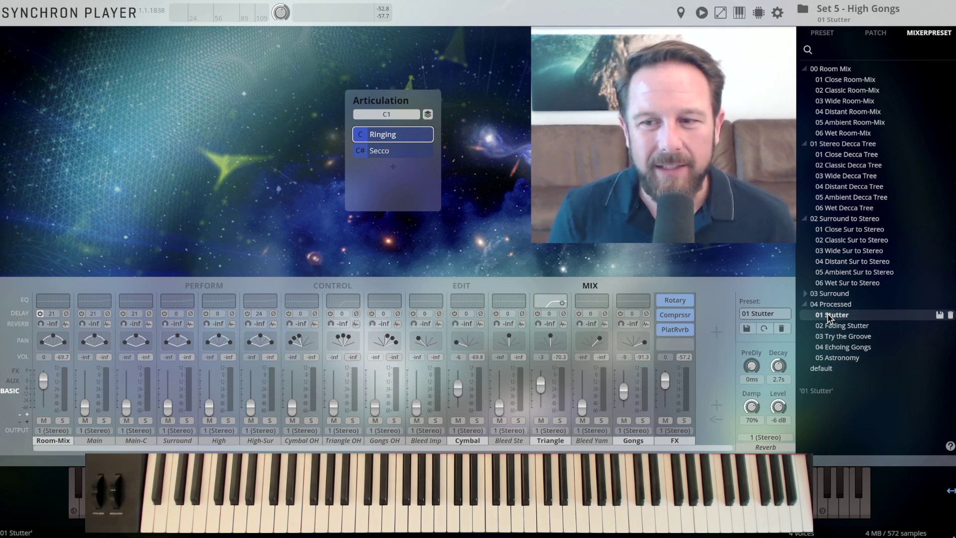
pyautogui.doubleClick(839, 326)
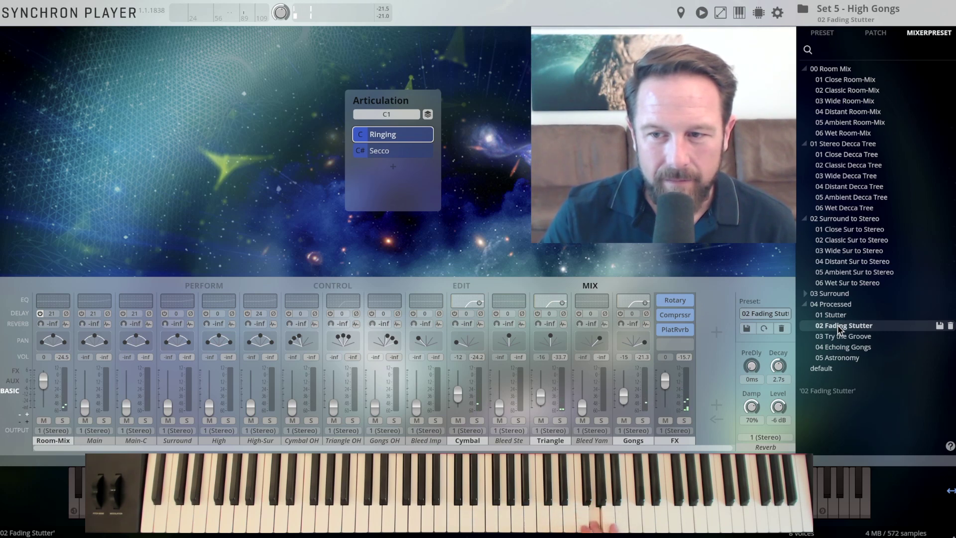
pyautogui.doubleClick(837, 337)
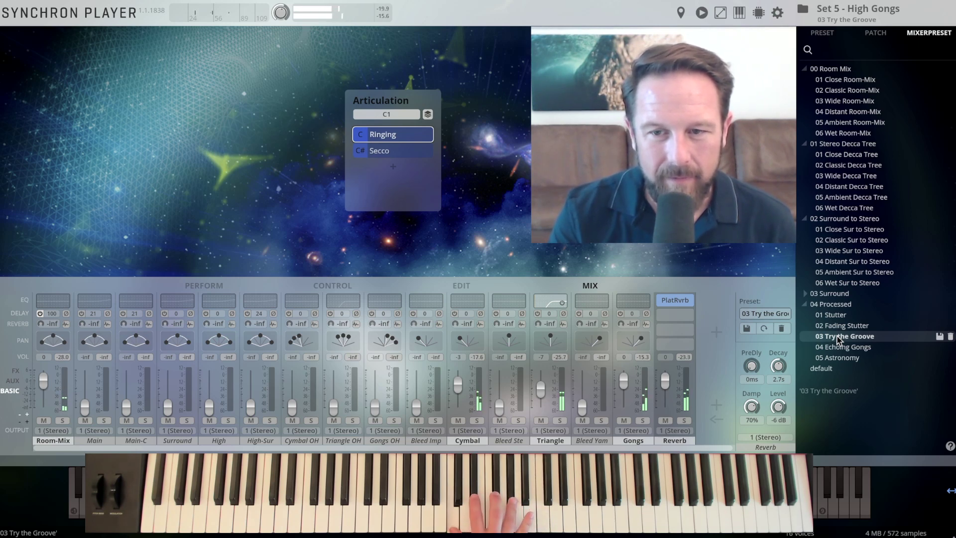
pyautogui.doubleClick(837, 347)
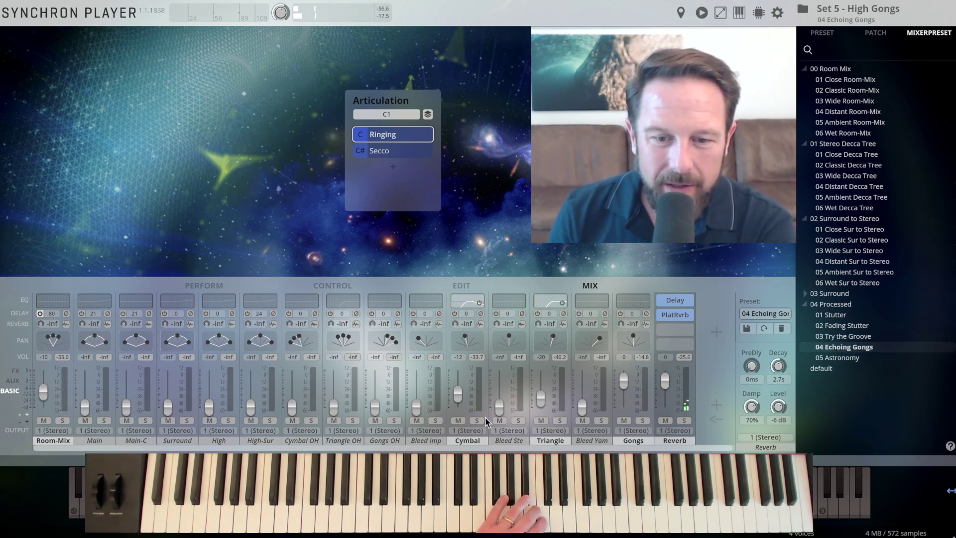
pyautogui.click(458, 421)
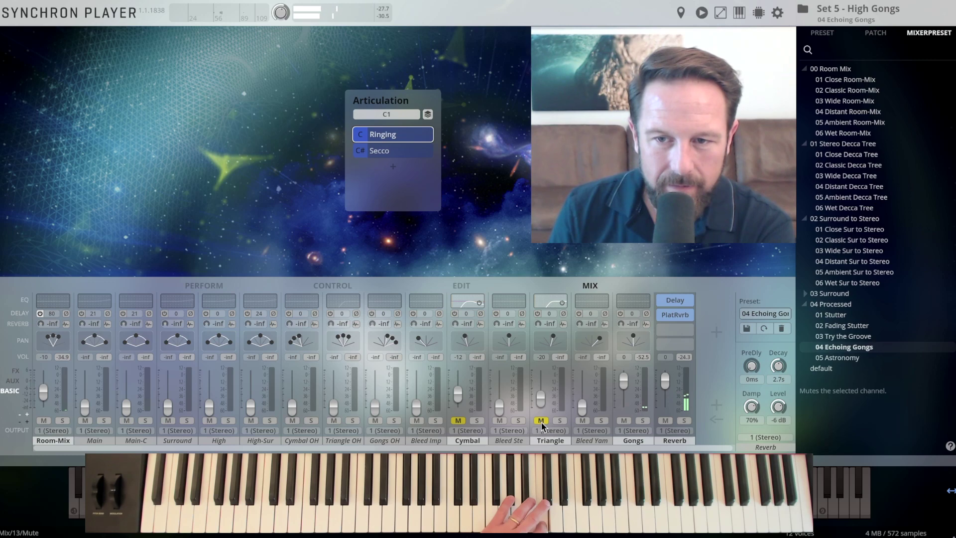
# Raise the Delay effect feedback to -4.49 dB and lower its damping to 2244 Hz.
pyautogui.click(676, 302)
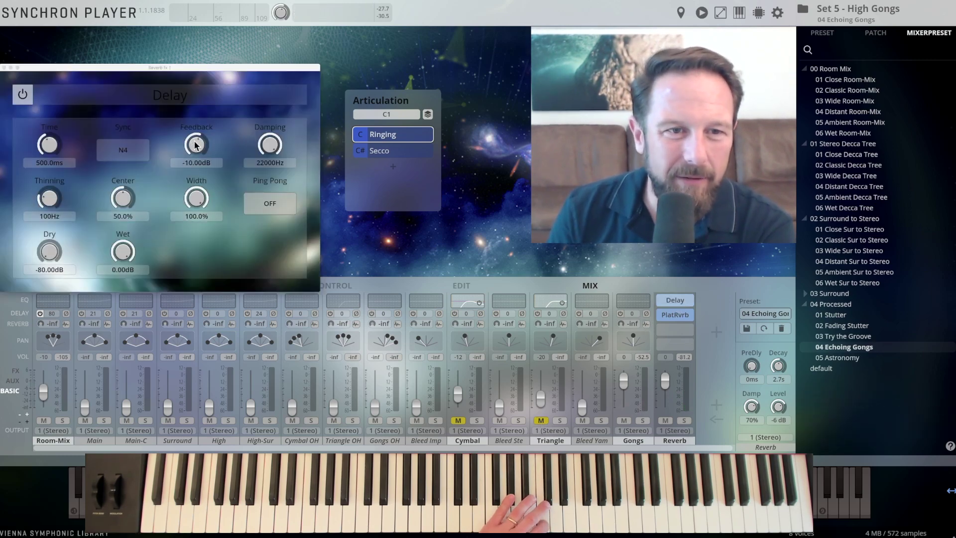
pyautogui.moveTo(195, 145); pyautogui.dragTo(184, 106)
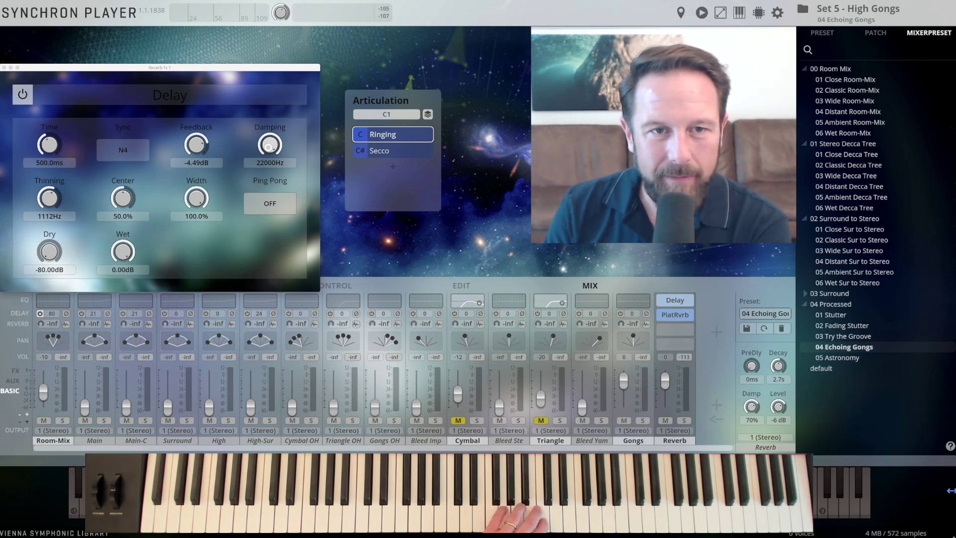
pyautogui.moveTo(277, 206); pyautogui.dragTo(276, 148)
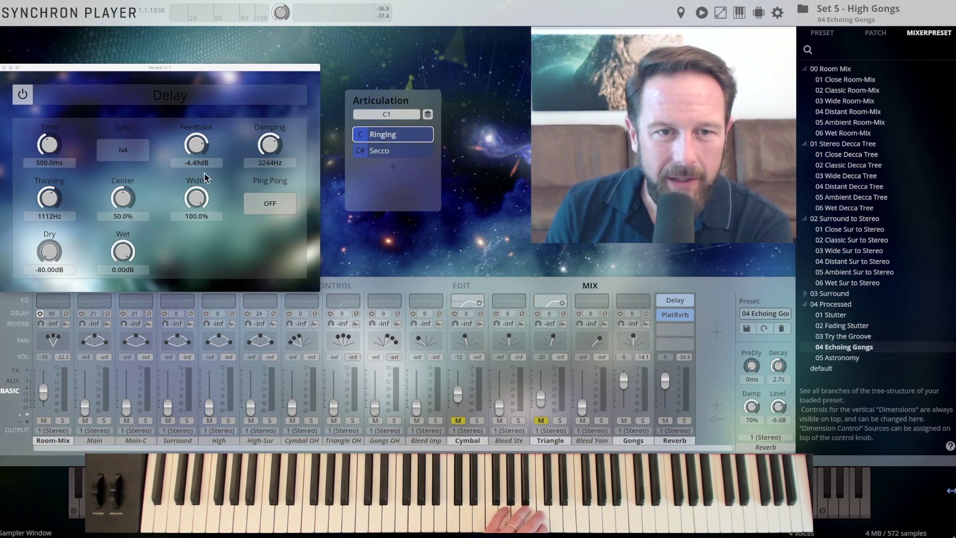
pyautogui.click(4, 67)
# Try 05 Astronomy, unmute the Cymbal channel, then return to 02 Classic Sur to Stereo.
pyautogui.click(837, 358)
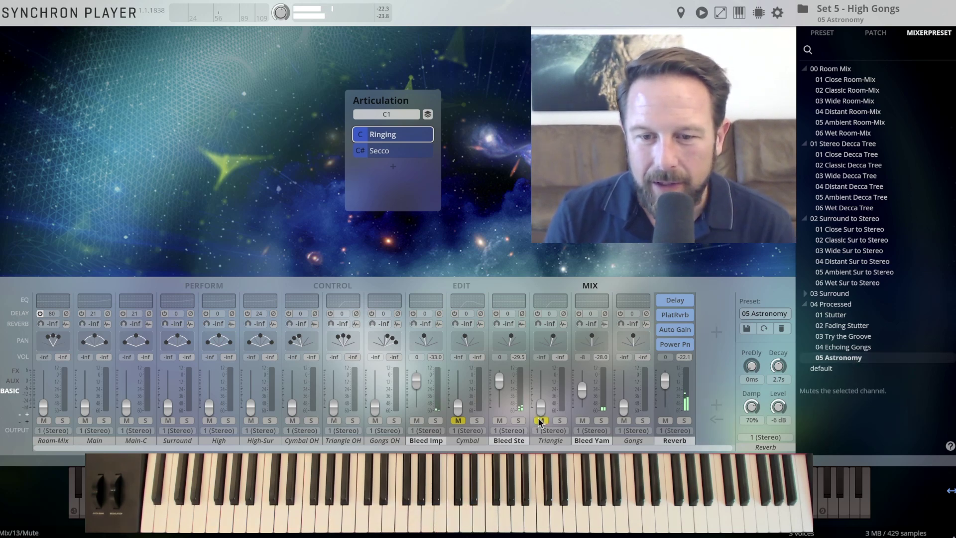
pyautogui.click(458, 421)
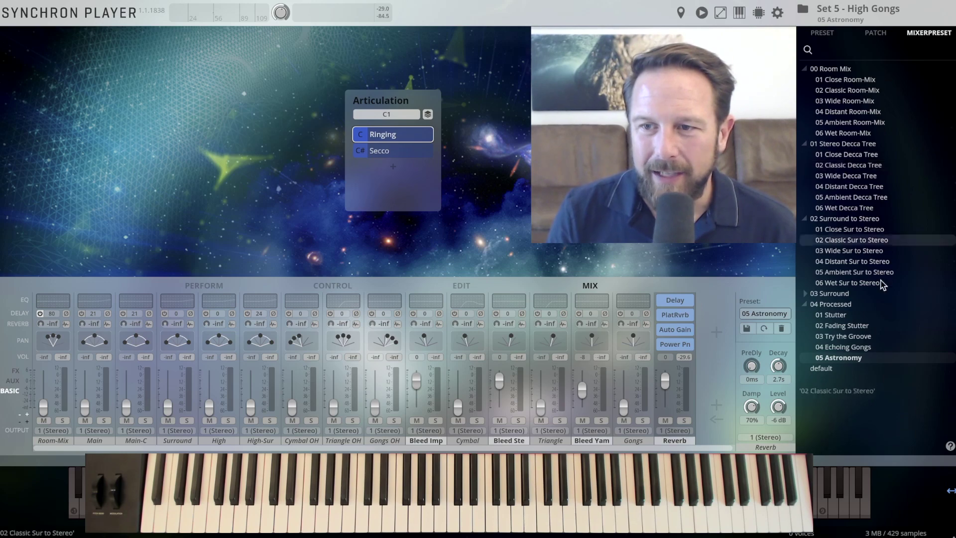
pyautogui.doubleClick(845, 244)
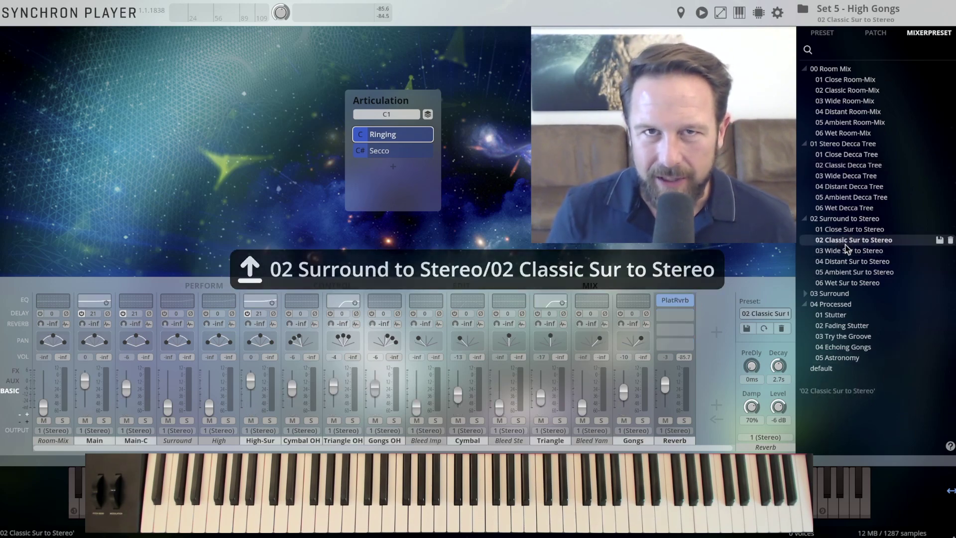